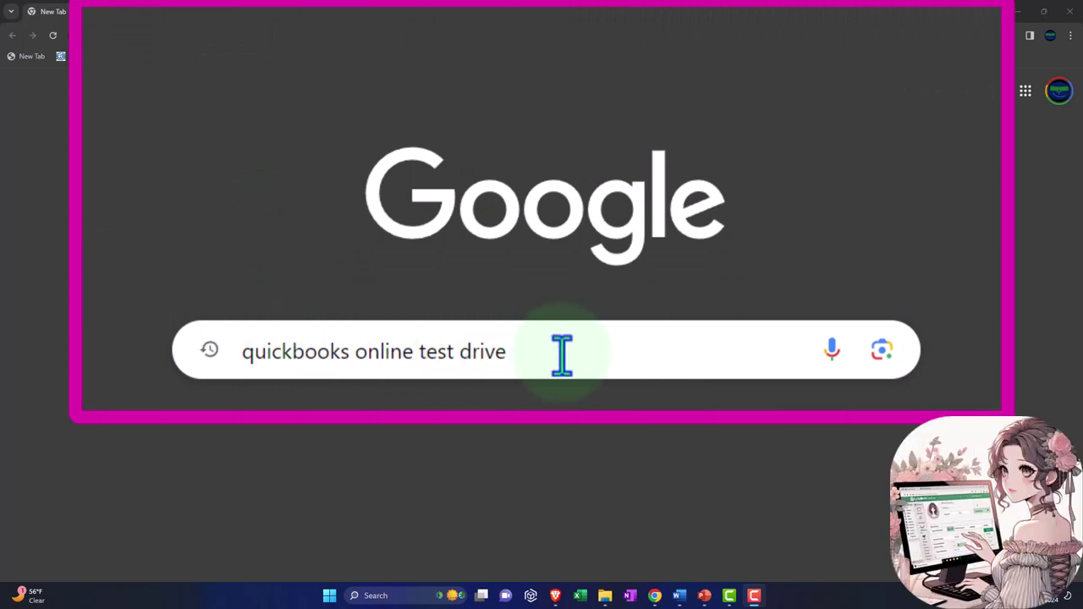
# Search the web for "quickbooks online test drive" and open the United States test drive from Intuit's help article
pyautogui.press('Return')
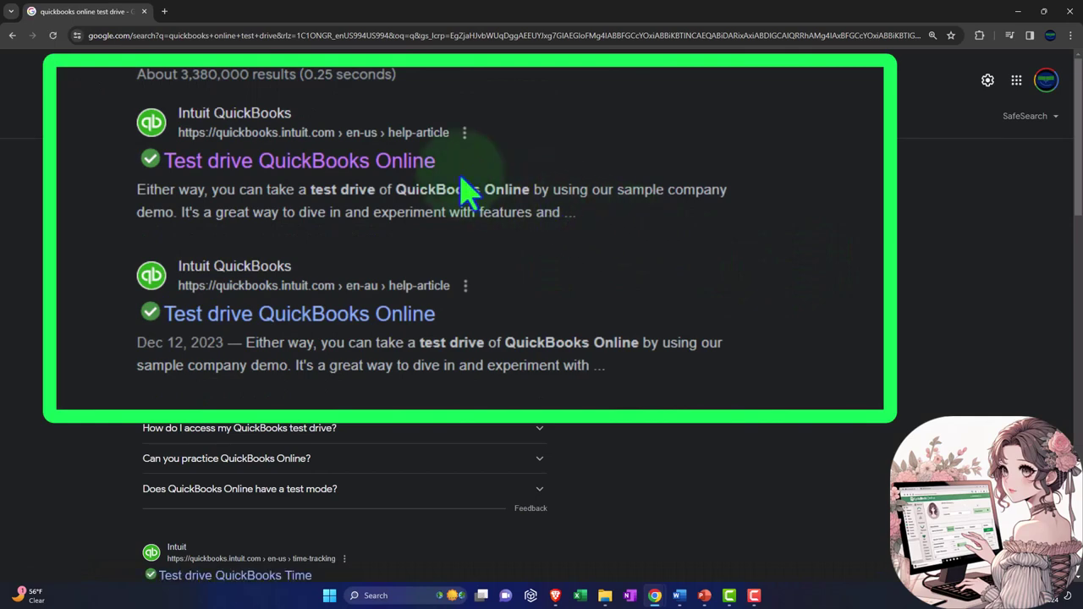
pyautogui.click(306, 210)
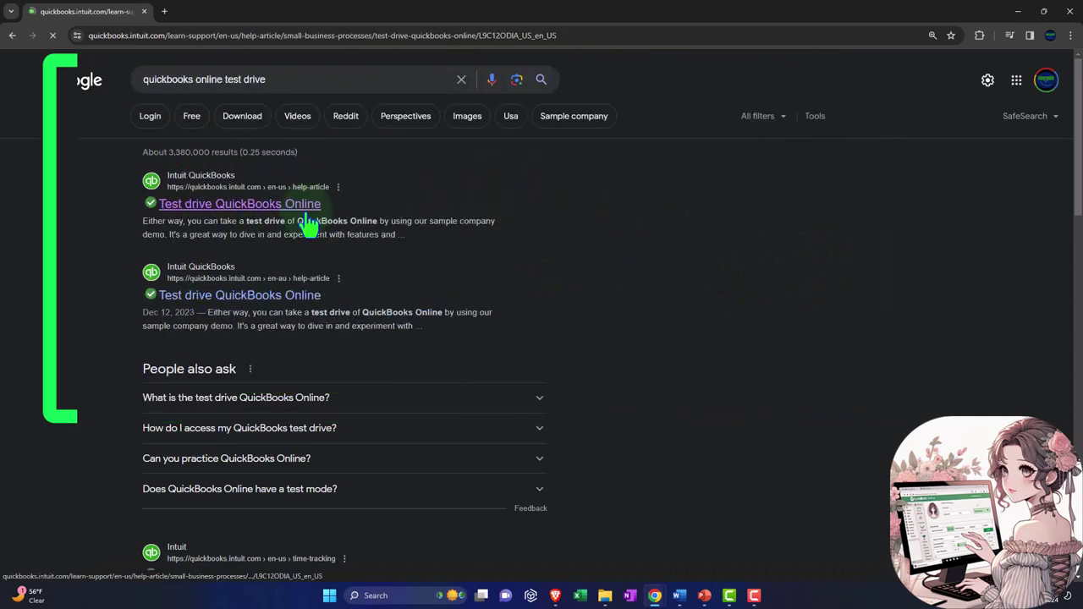
pyautogui.scroll(-3, 271, 251)
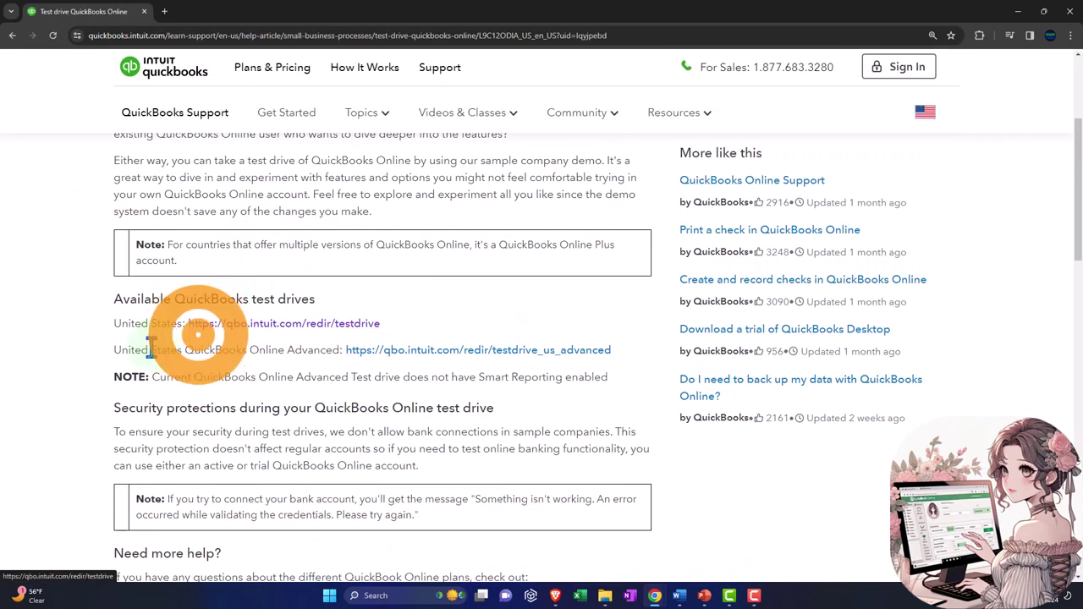
pyautogui.click(271, 325)
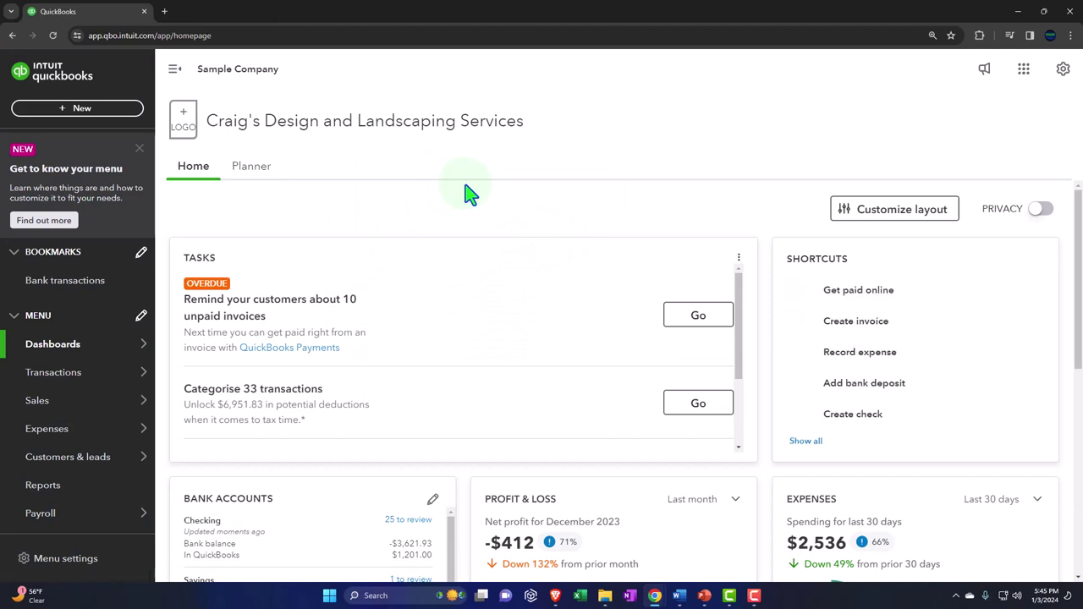
# Dismiss the menu introduction, open the Reports list and close the homepage tour offer
pyautogui.click(140, 150)
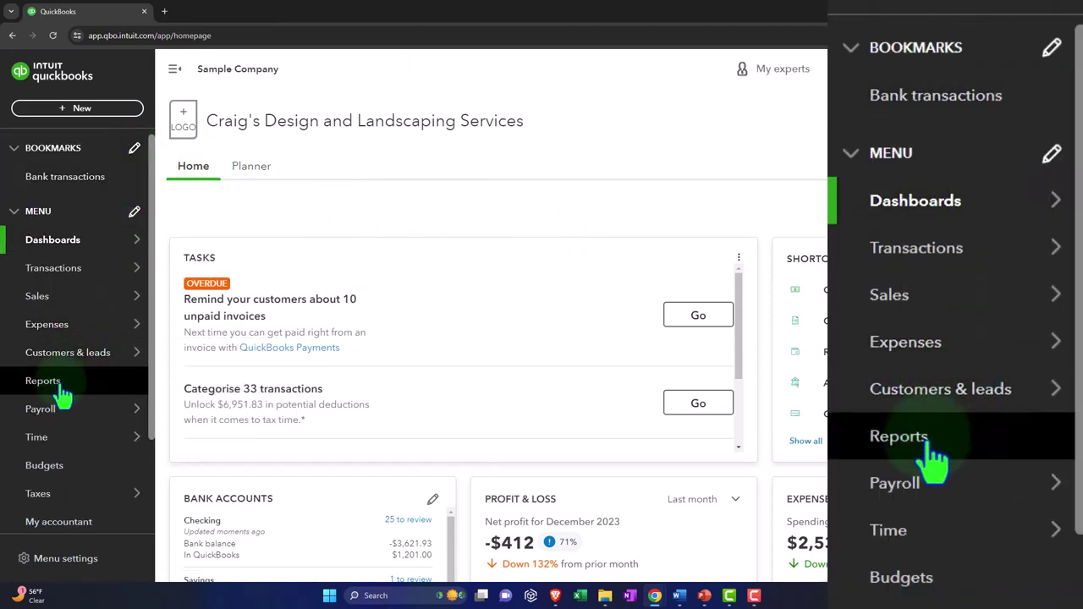
pyautogui.click(46, 382)
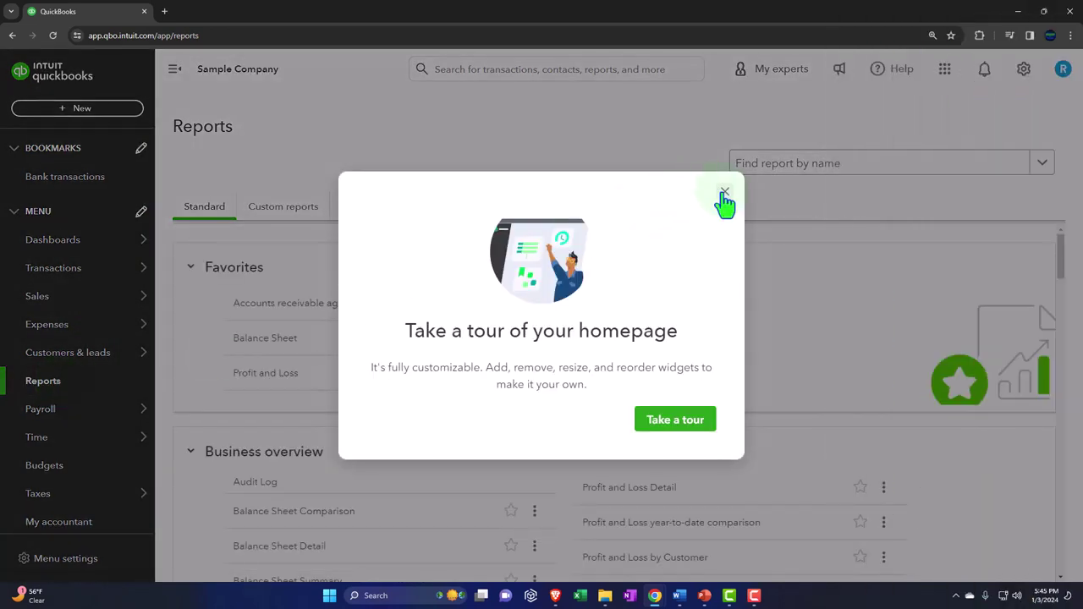
pyautogui.click(724, 193)
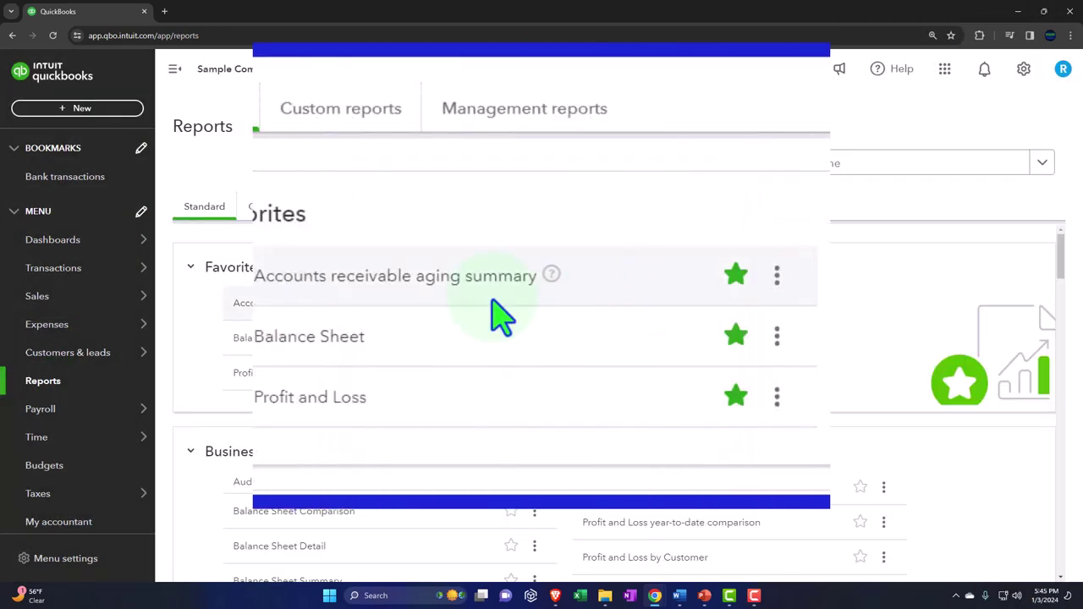
# Open the favorite Balance Sheet and Profit and Loss reports in separate new browser tabs
pyautogui.rightClick(326, 341)
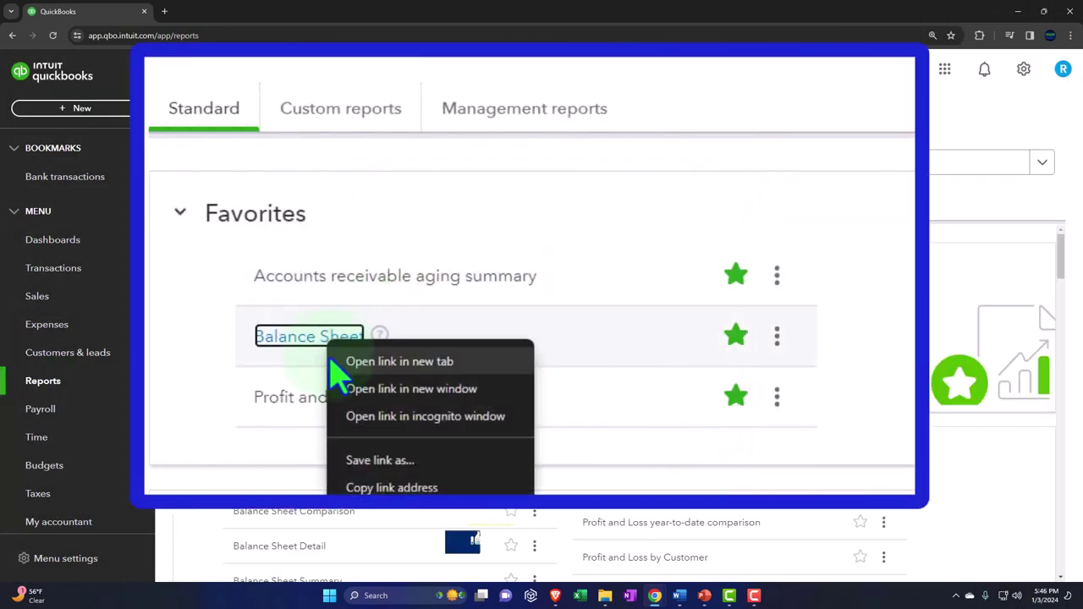
pyautogui.click(452, 362)
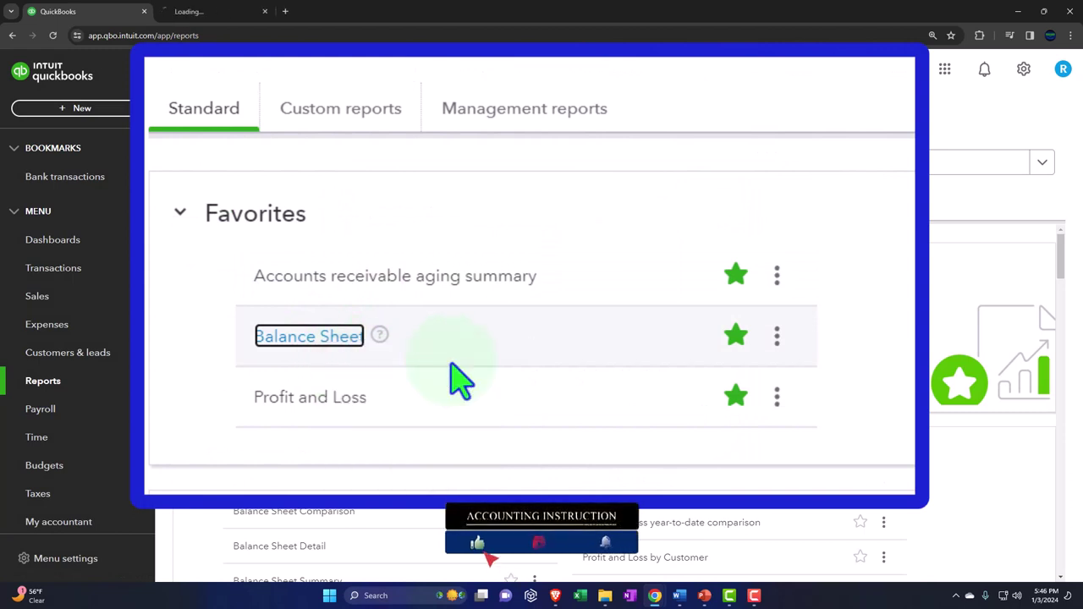
pyautogui.rightClick(327, 414)
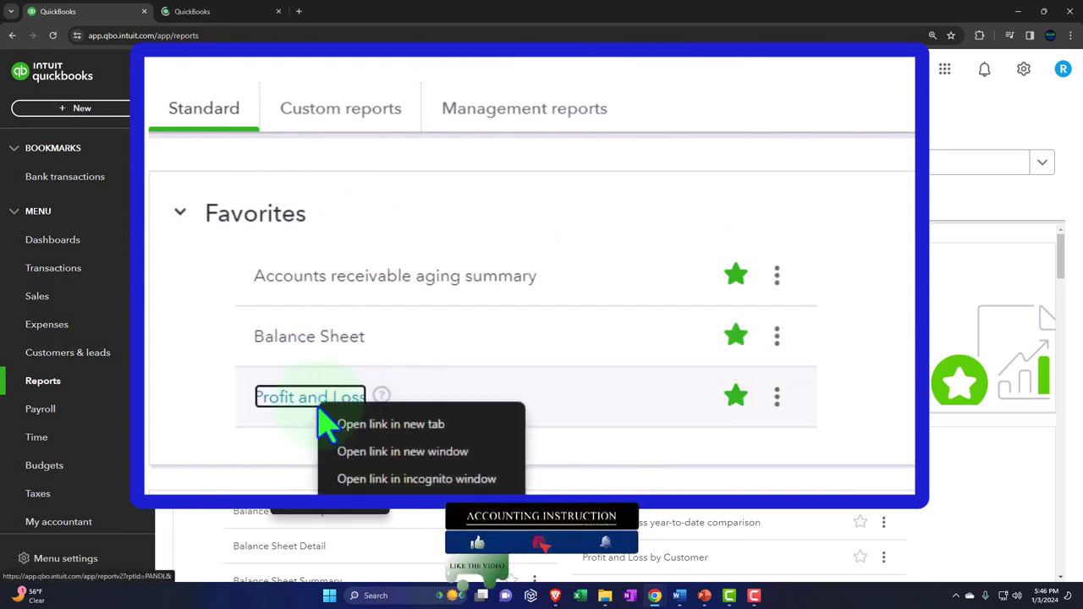
pyautogui.click(447, 426)
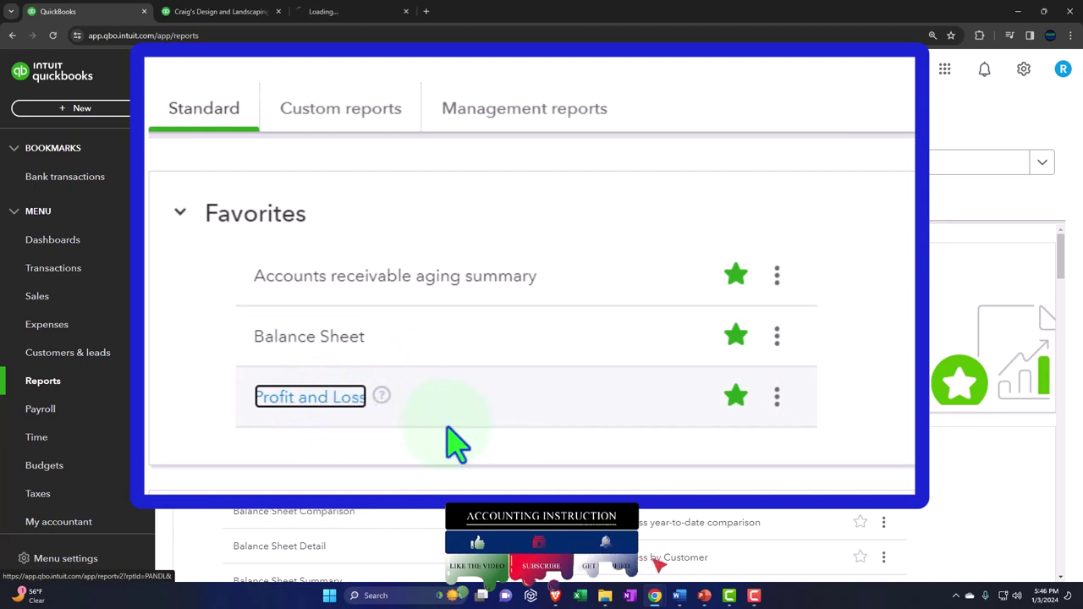
# Run the Balance Sheet report for 01/01/2023 to 12/31/2023, with the navigation menu collapsed
pyautogui.click(230, 13)
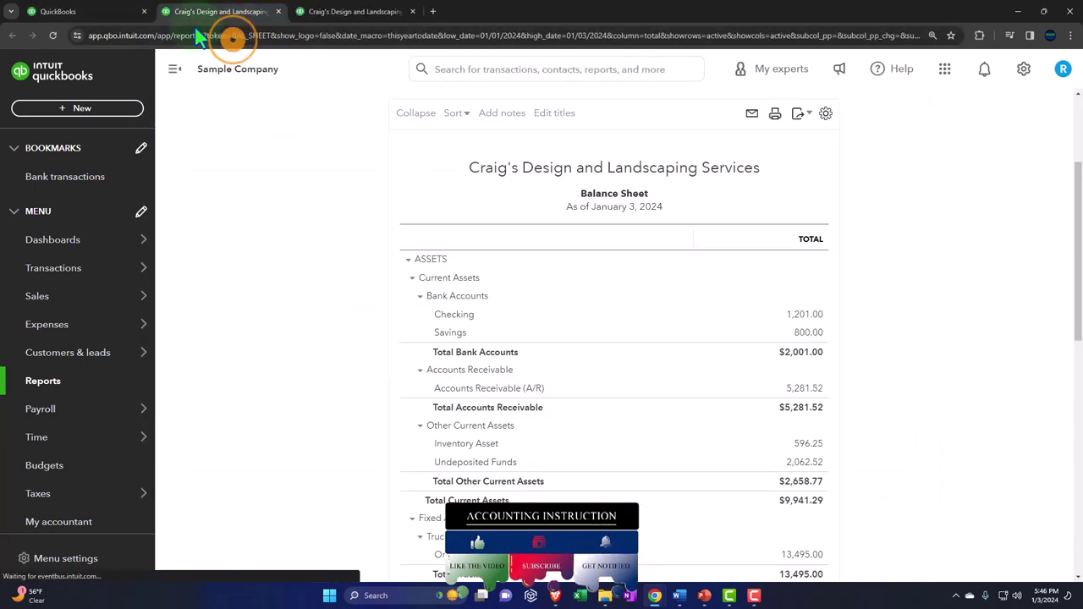
pyautogui.click(174, 69)
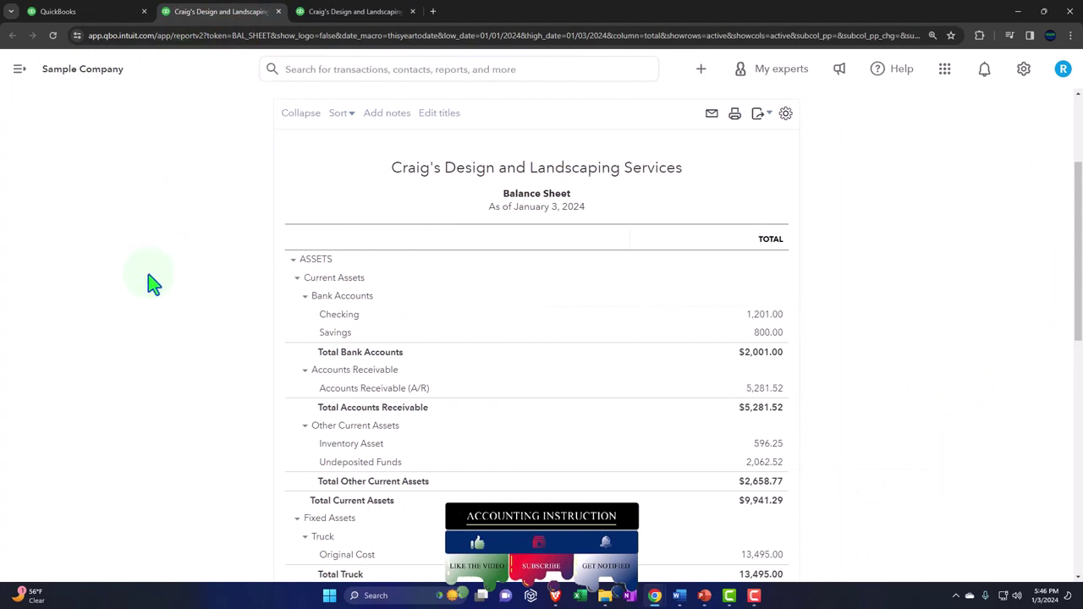
pyautogui.scroll(2, 158, 282)
pyautogui.click(226, 179)
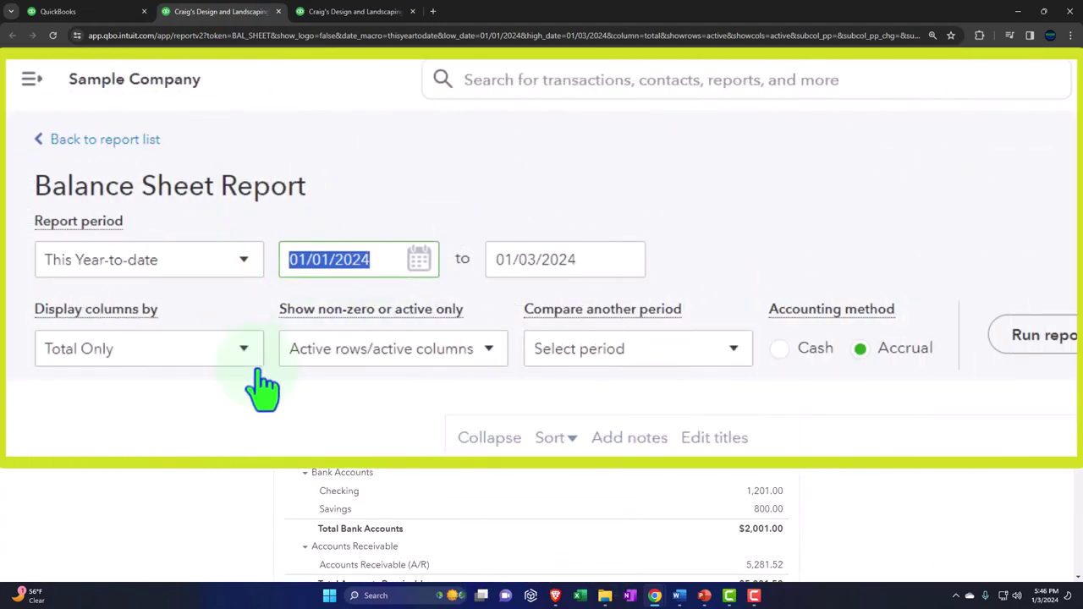
pyautogui.write('010123')
pyautogui.press('Tab')
pyautogui.write('1')
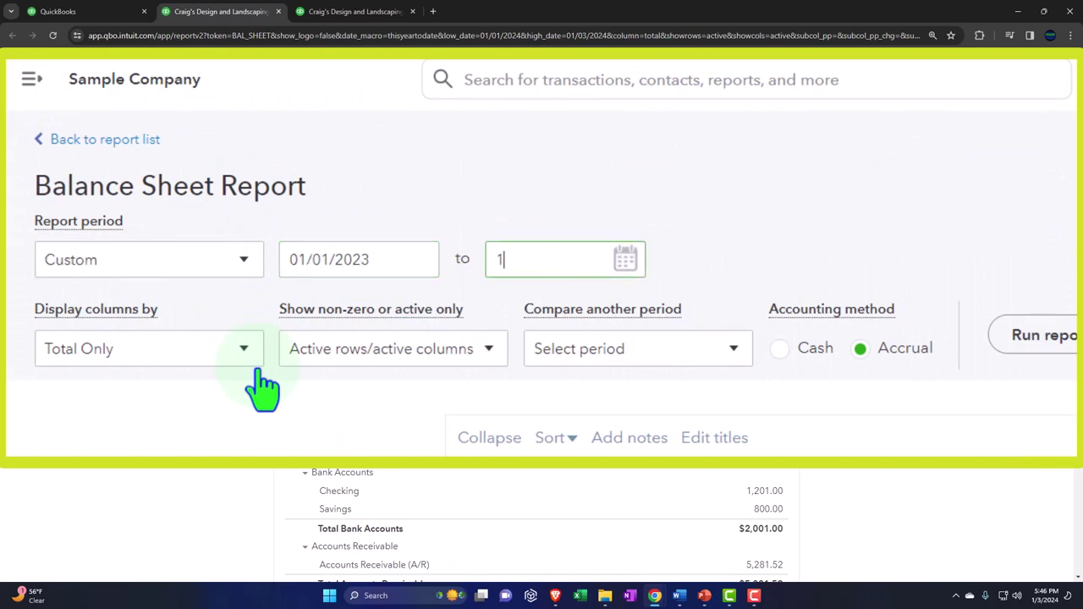
pyautogui.write('23123')
pyautogui.press('Tab')
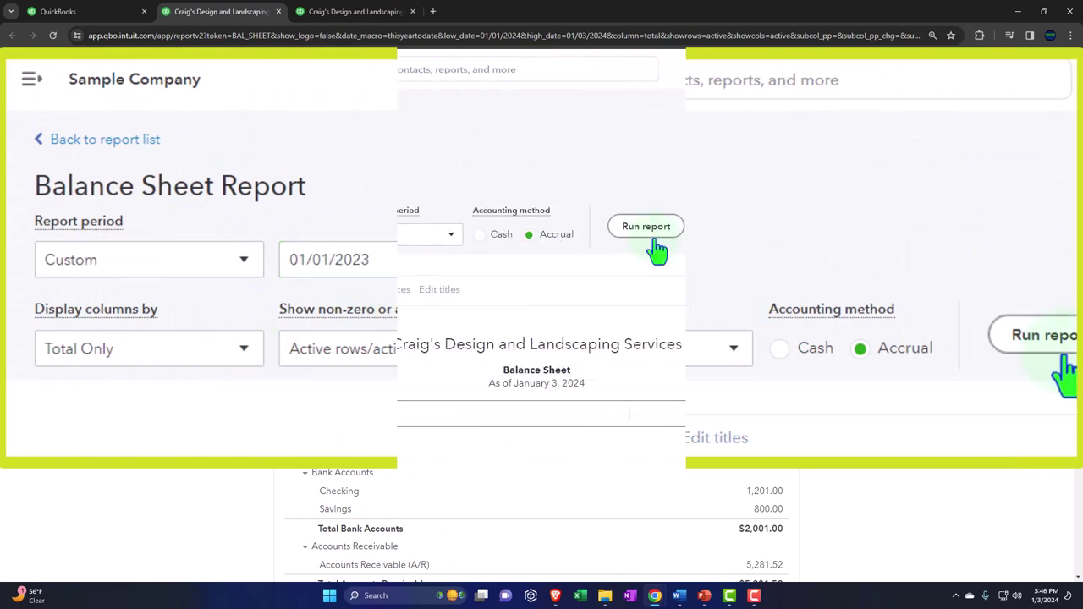
pyautogui.click(653, 241)
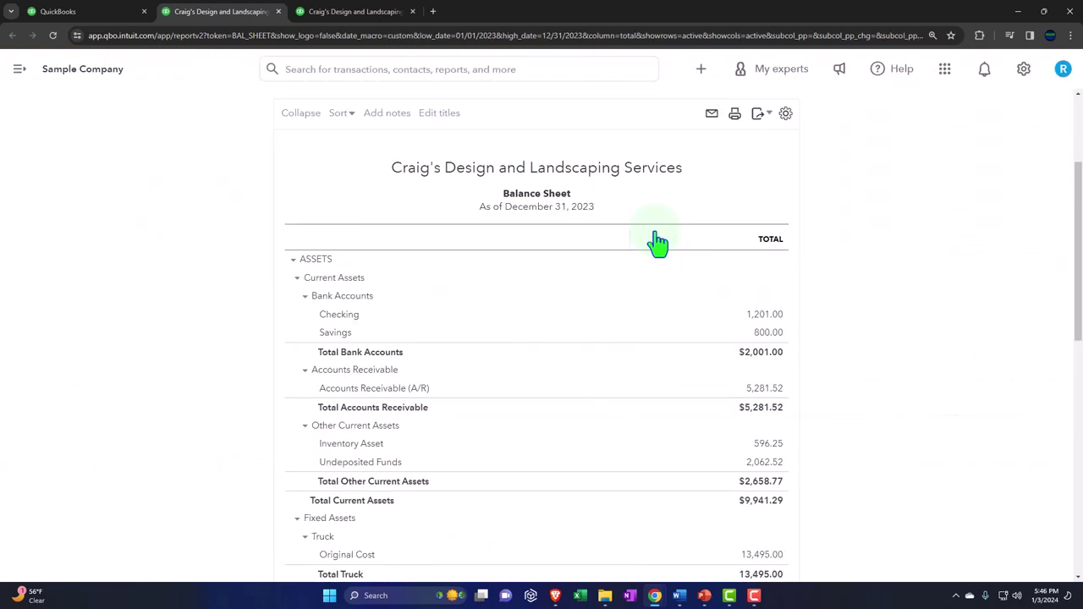
# Run the Profit and Loss report for 01/01/2023 to 12/31/2023, with the navigation menu collapsed
pyautogui.click(375, 19)
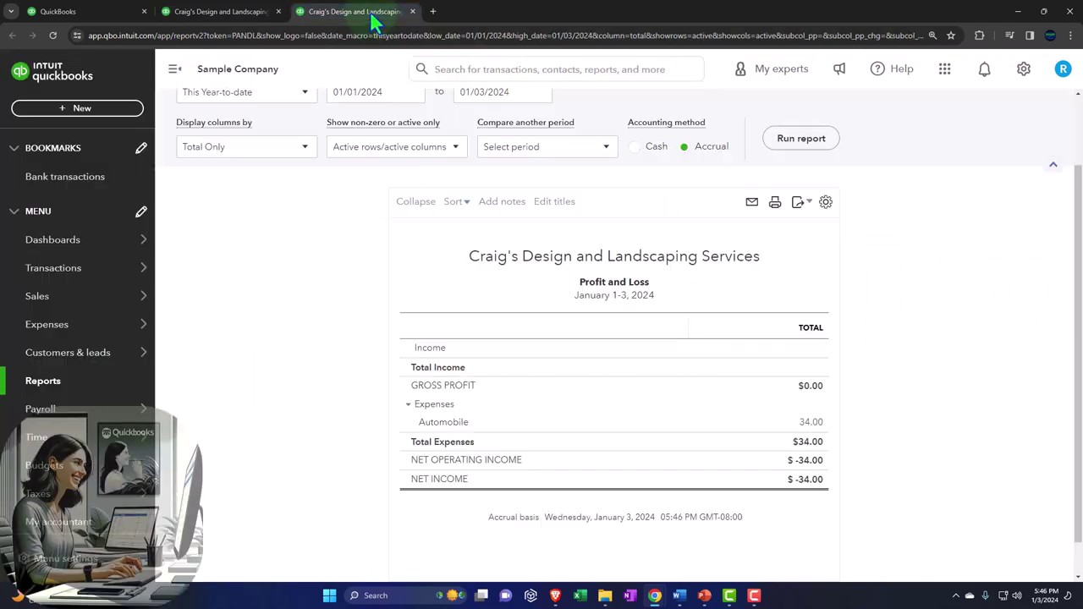
pyautogui.click(176, 75)
pyautogui.scroll(2, 164, 234)
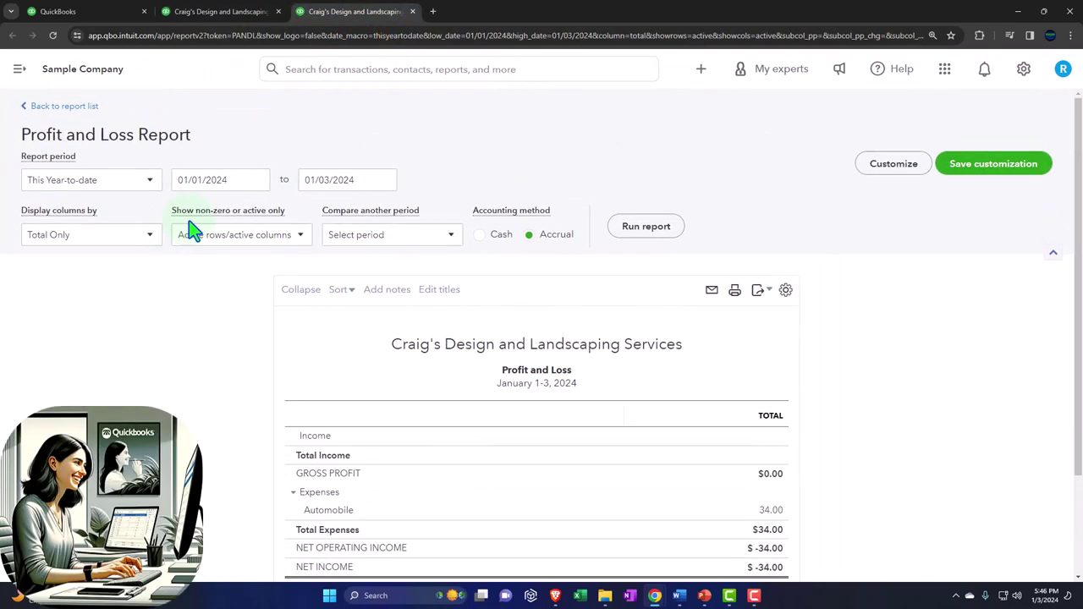
pyautogui.click(244, 182)
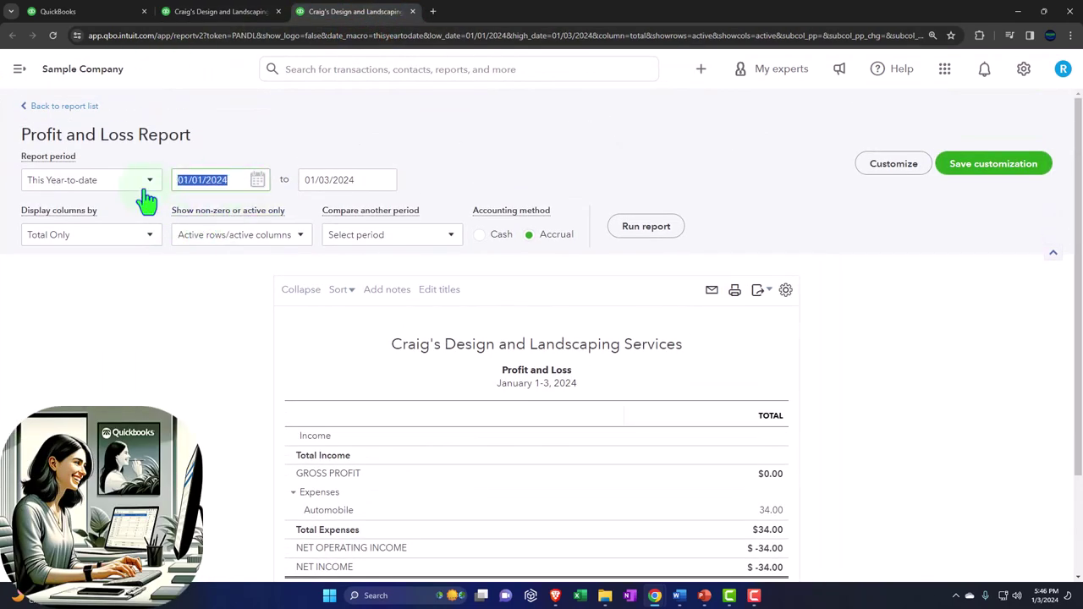
pyautogui.write('01/01/2023')
pyautogui.press('Tab')
pyautogui.write('123123')
pyautogui.click(145, 254)
pyautogui.click(629, 236)
pyautogui.scroll(-2, 630, 240)
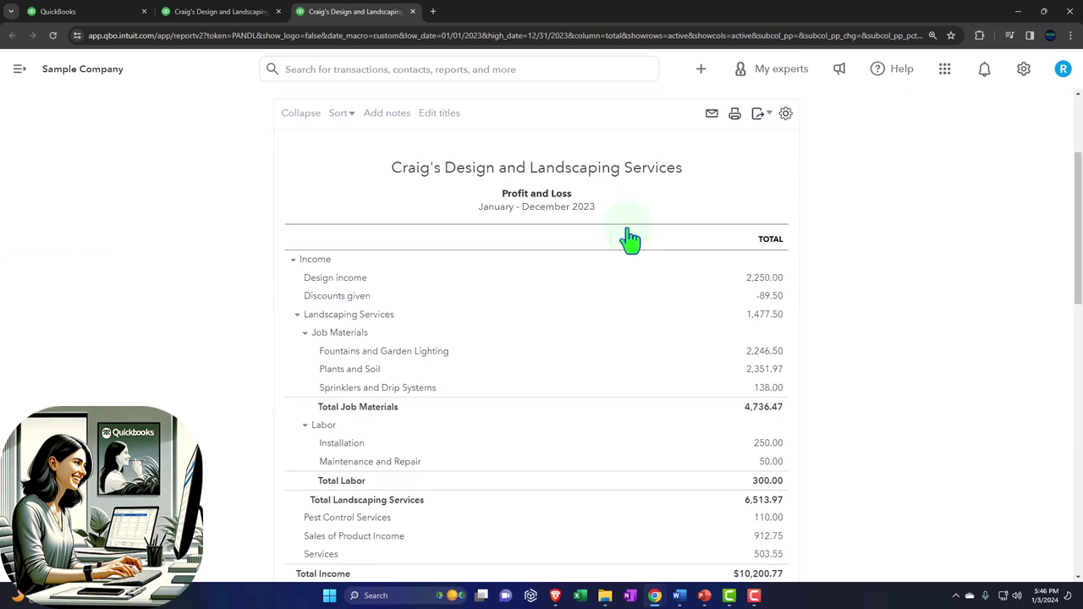
# Return to the Balance Sheet report and check its non-zero or active rows setting
pyautogui.click(229, 15)
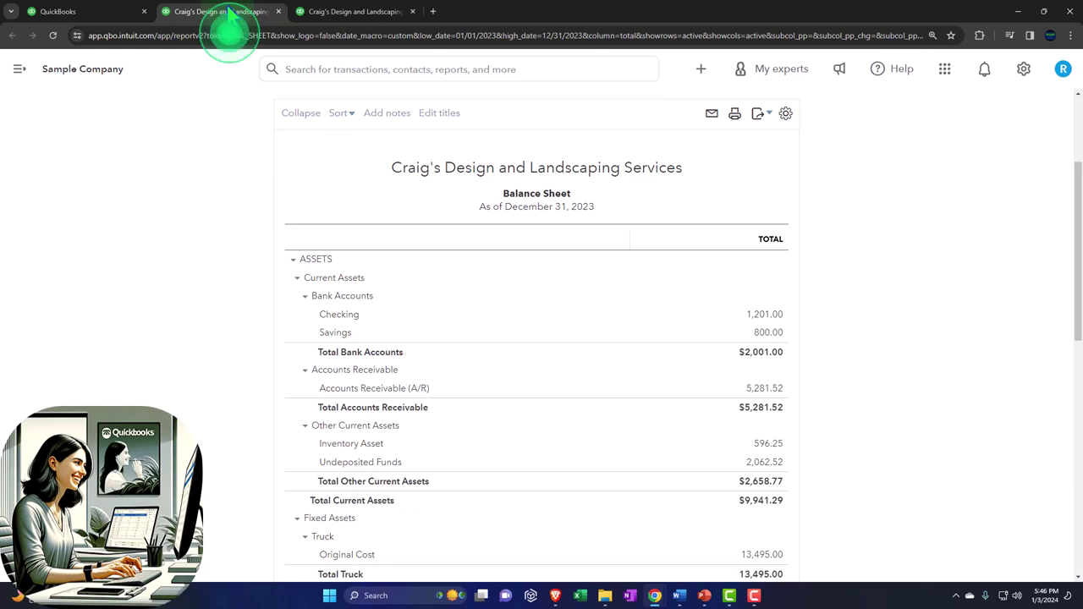
pyautogui.hotkey('ctrl', '+')
pyautogui.hotkey('ctrl', '+')
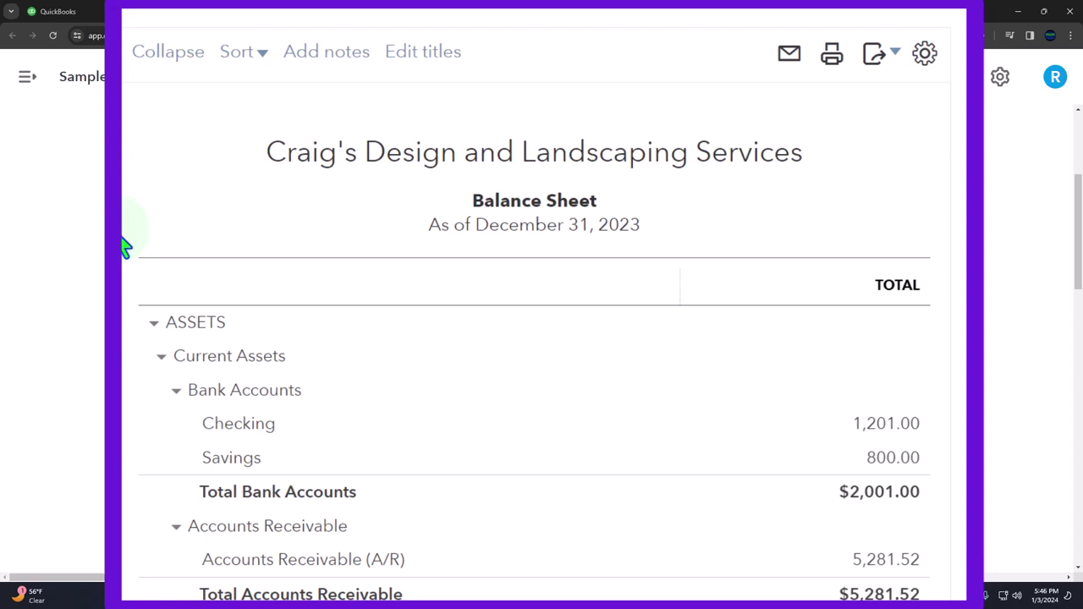
pyautogui.scroll(3, 123, 246)
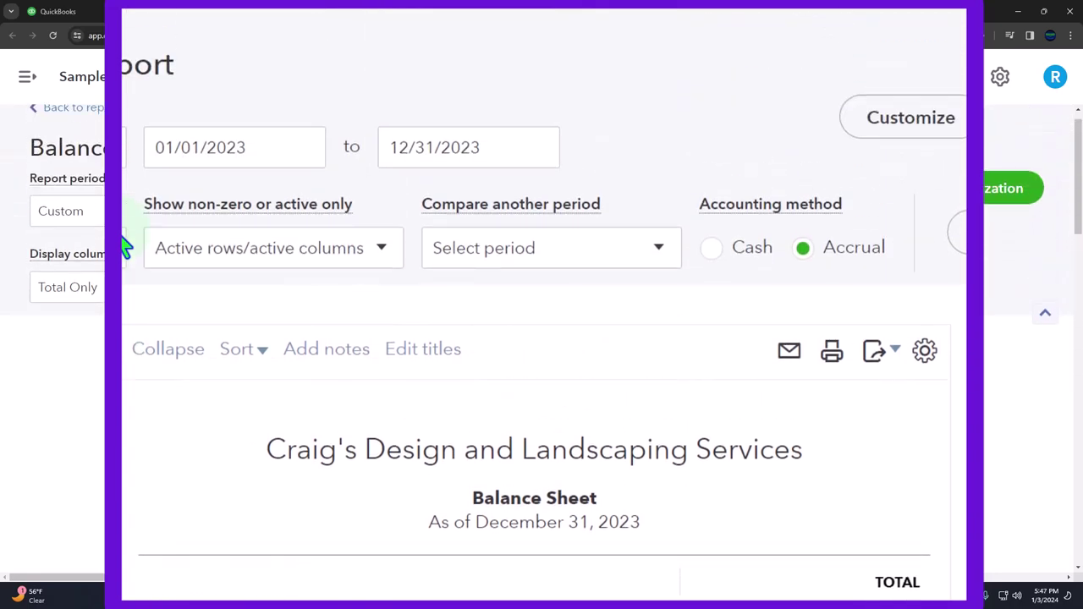
pyautogui.click(382, 250)
pyautogui.click(380, 254)
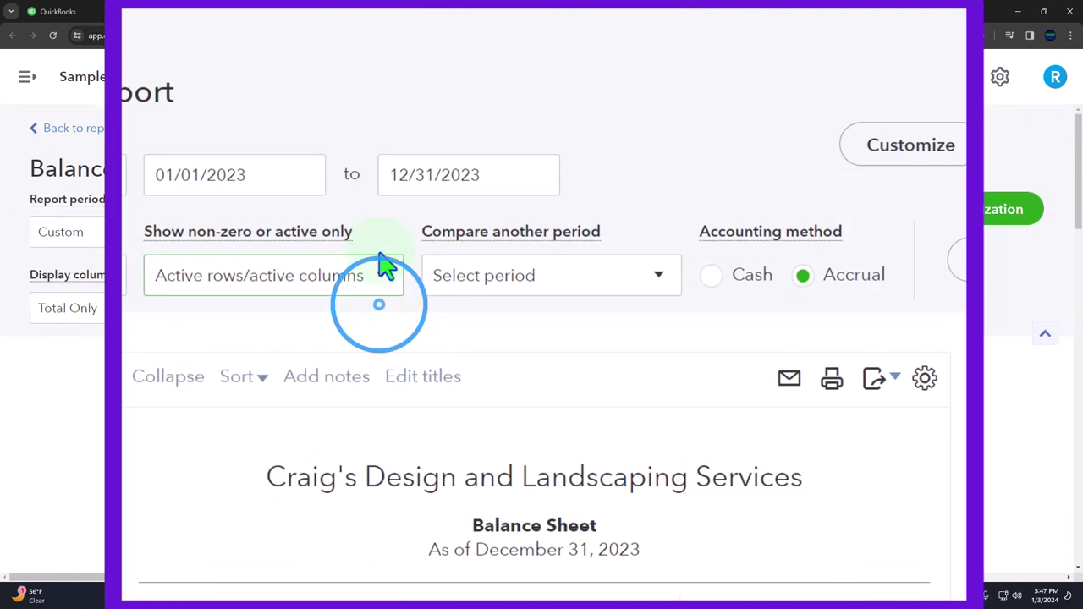
# Add the % of Column comparison to the Balance Sheet and rerun the report
pyautogui.click(639, 294)
pyautogui.scroll(-2, 637, 338)
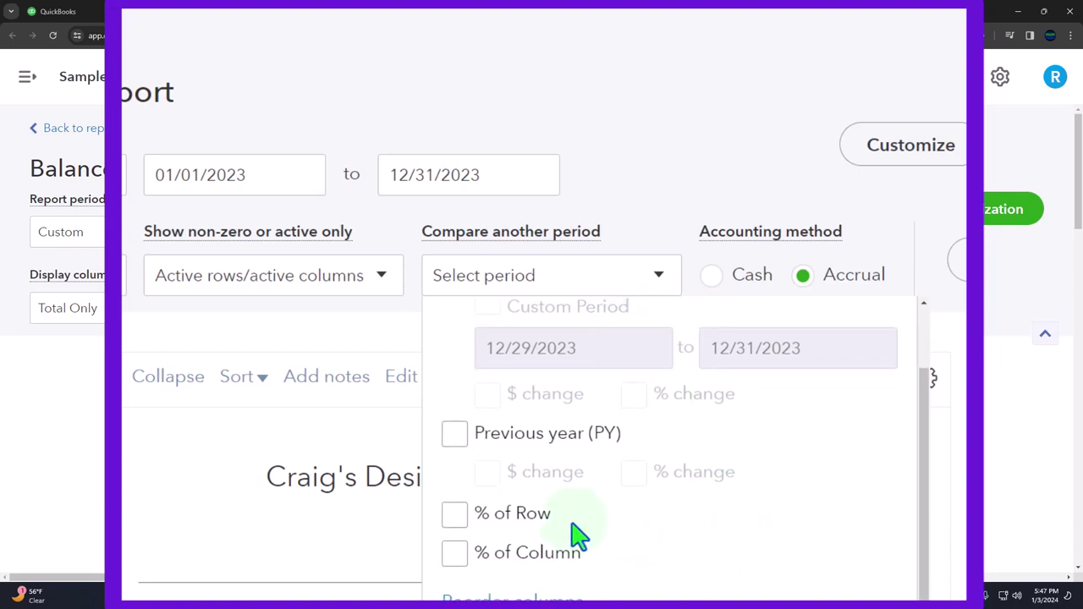
pyautogui.click(574, 554)
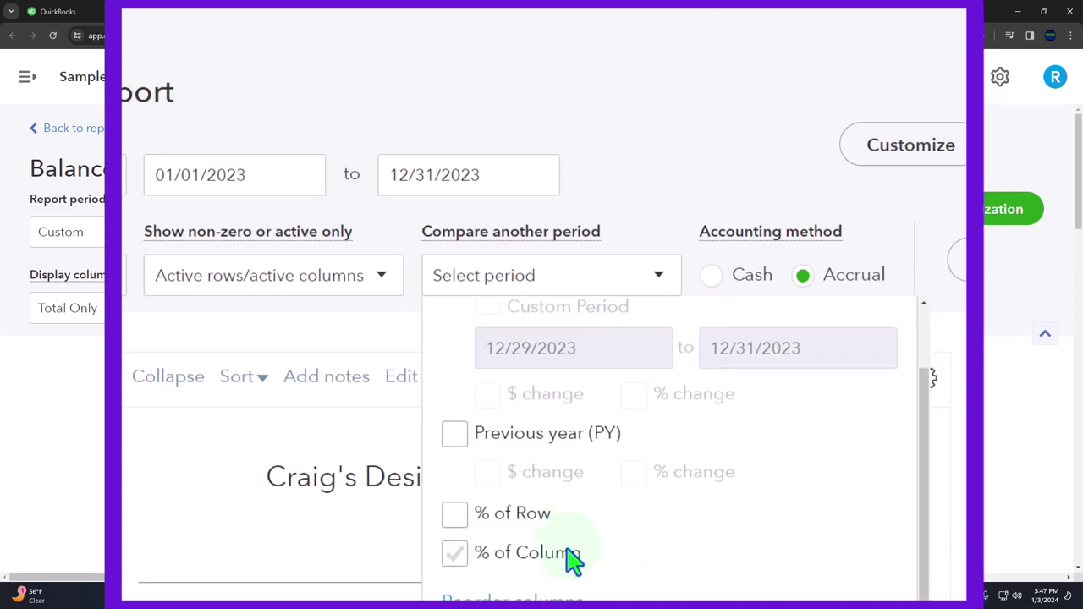
pyautogui.click(458, 560)
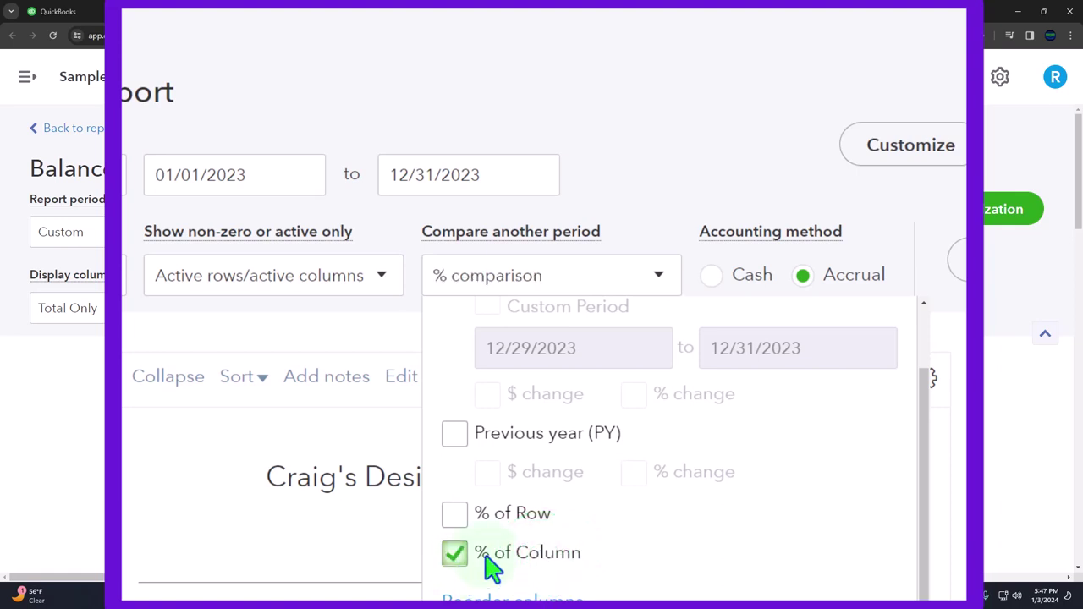
pyautogui.click(1000, 302)
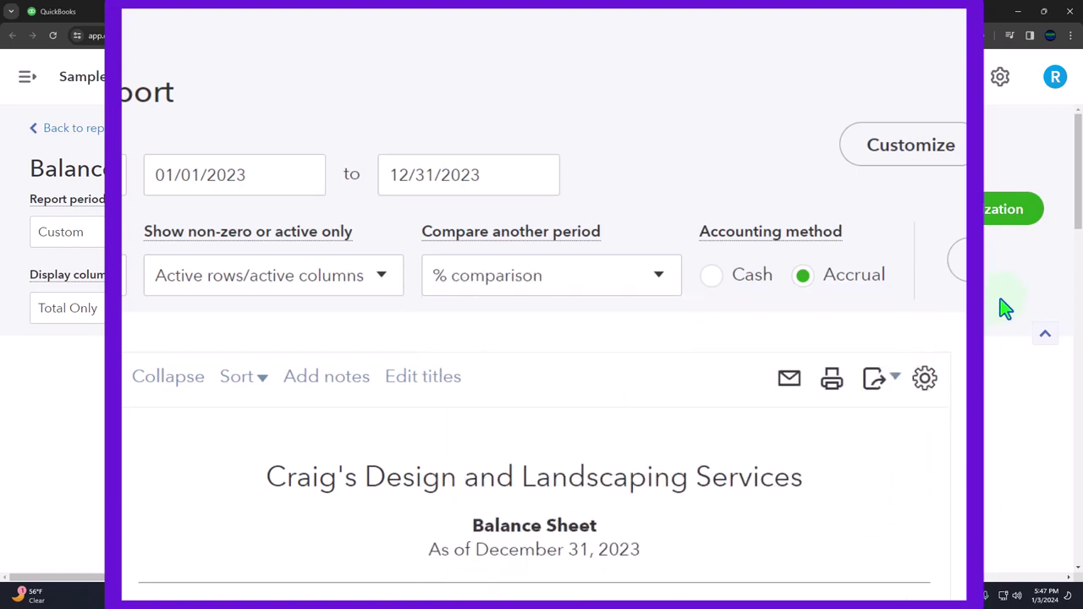
pyautogui.scroll(-3, 1000, 303)
pyautogui.scroll(-3, 914, 283)
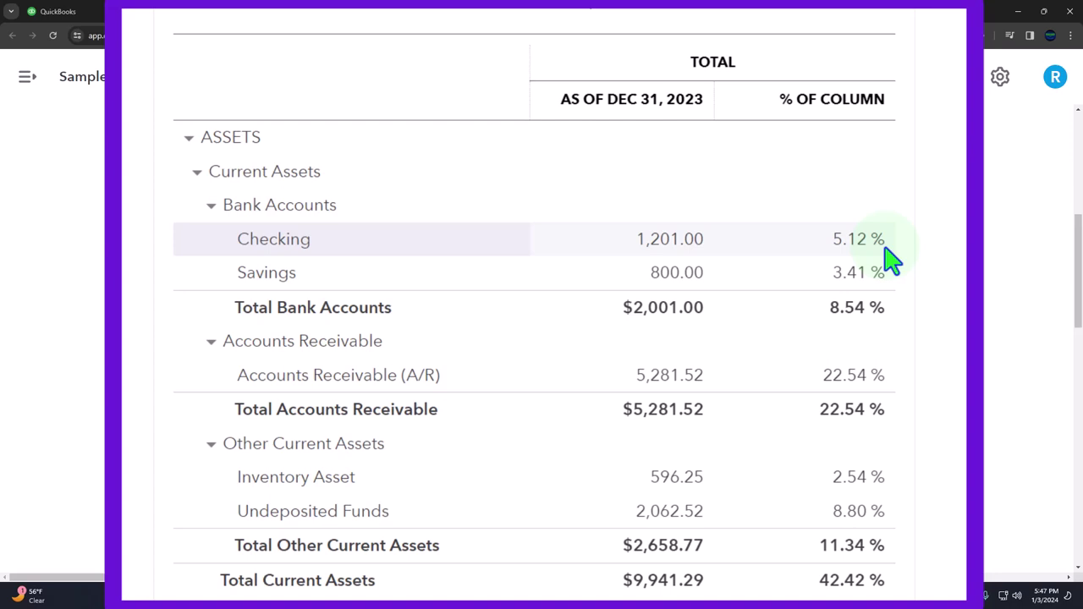
pyautogui.hotkey('ctrl', '-')
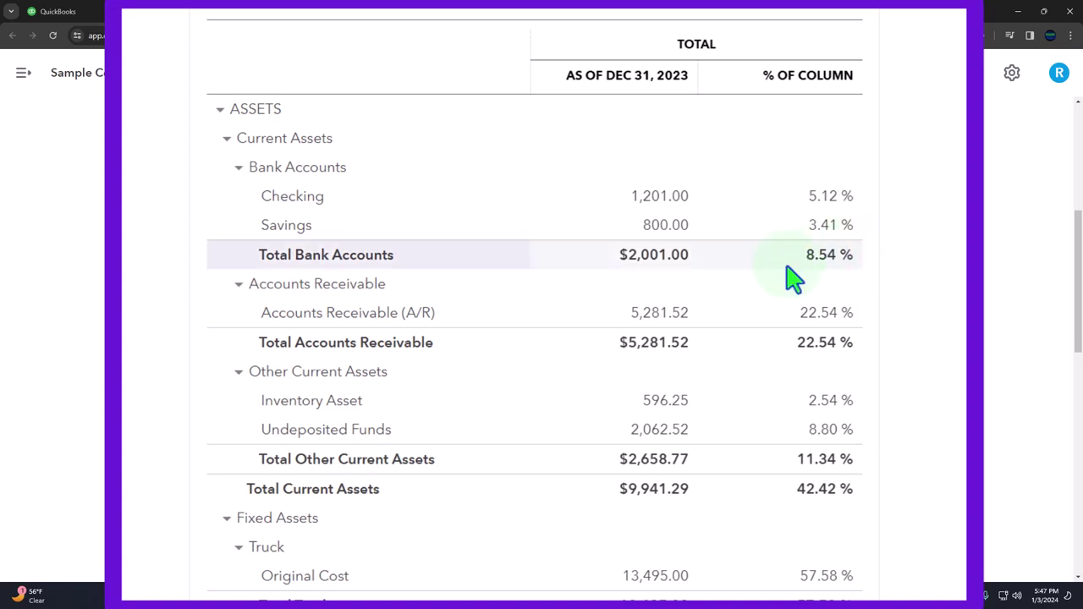
pyautogui.click(685, 238)
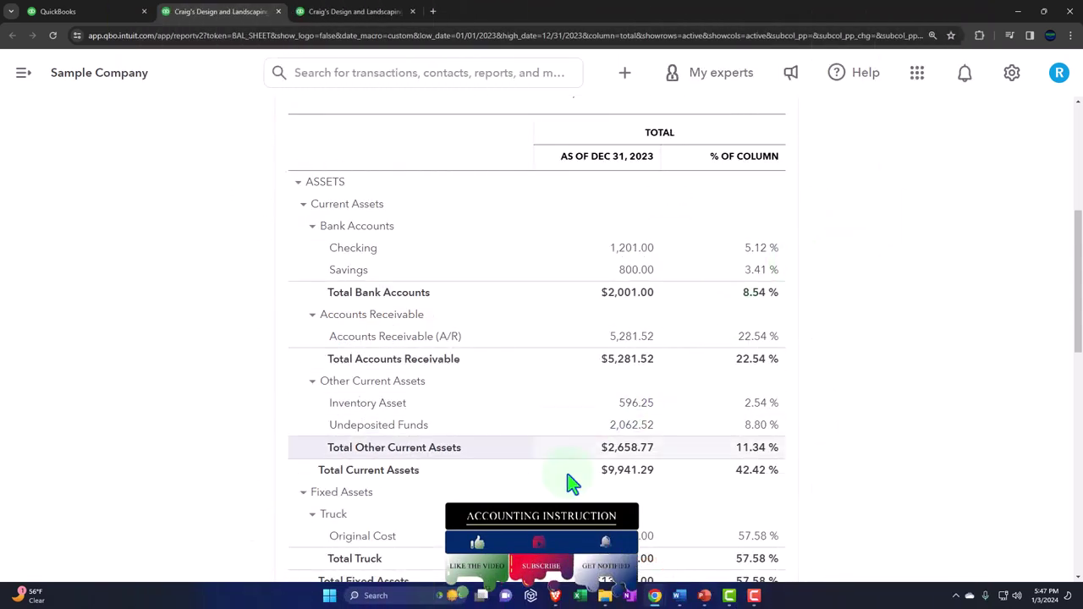
# Open the Windows Calculator and place it beside the Balance Sheet figures
pyautogui.click(414, 596)
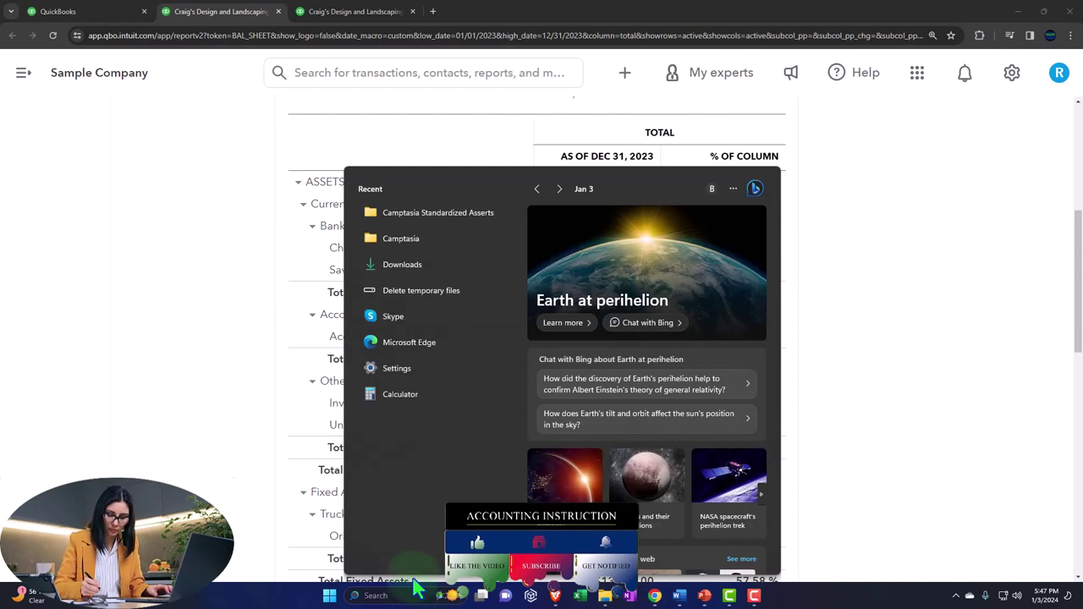
pyautogui.click(398, 402)
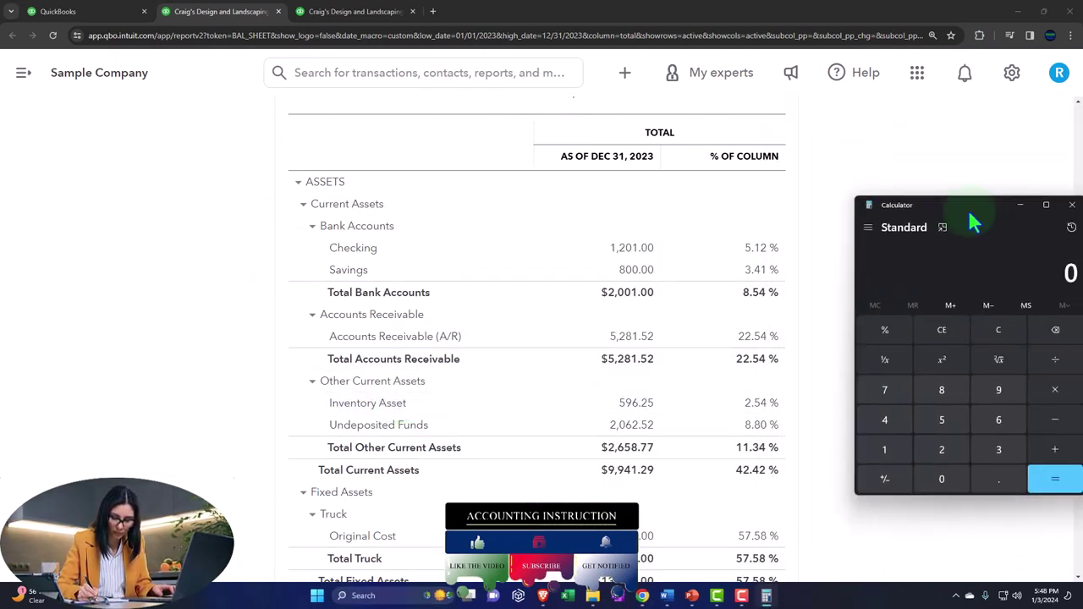
pyautogui.moveTo(967, 207); pyautogui.dragTo(945, 181)
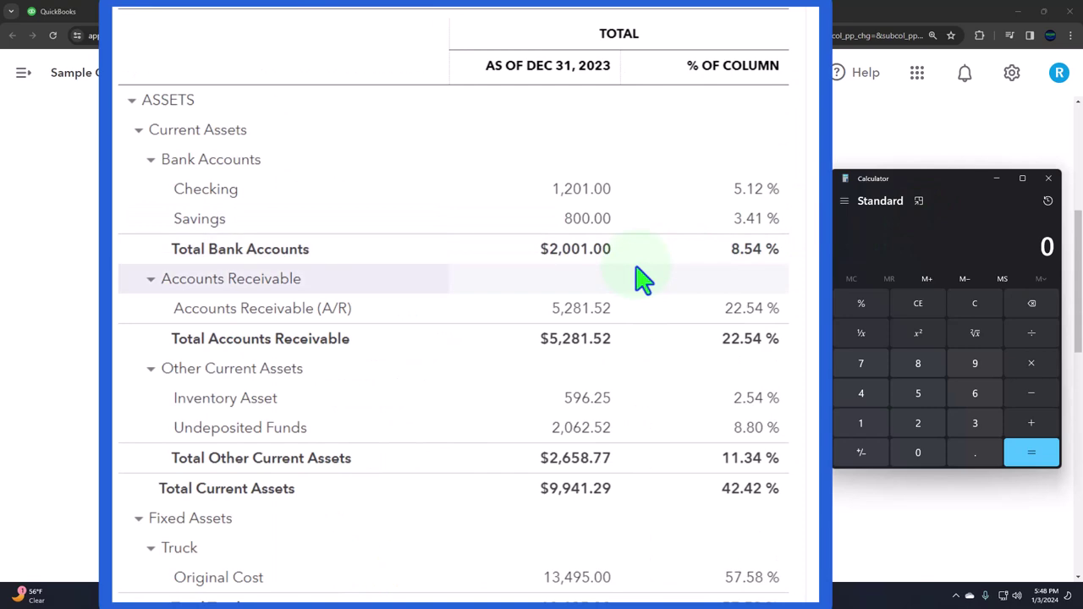
# Collapse the Balance Sheet to its ASSETS and LIABILITIES AND EQUITY summary rows
pyautogui.click(135, 119)
pyautogui.click(133, 105)
pyautogui.click(299, 206)
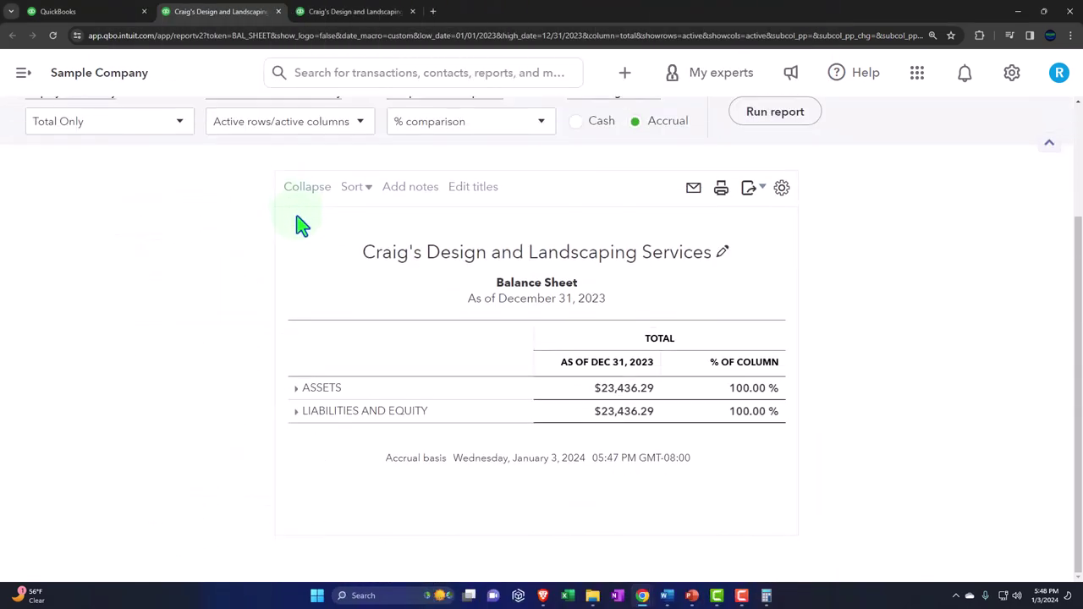
pyautogui.click(613, 398)
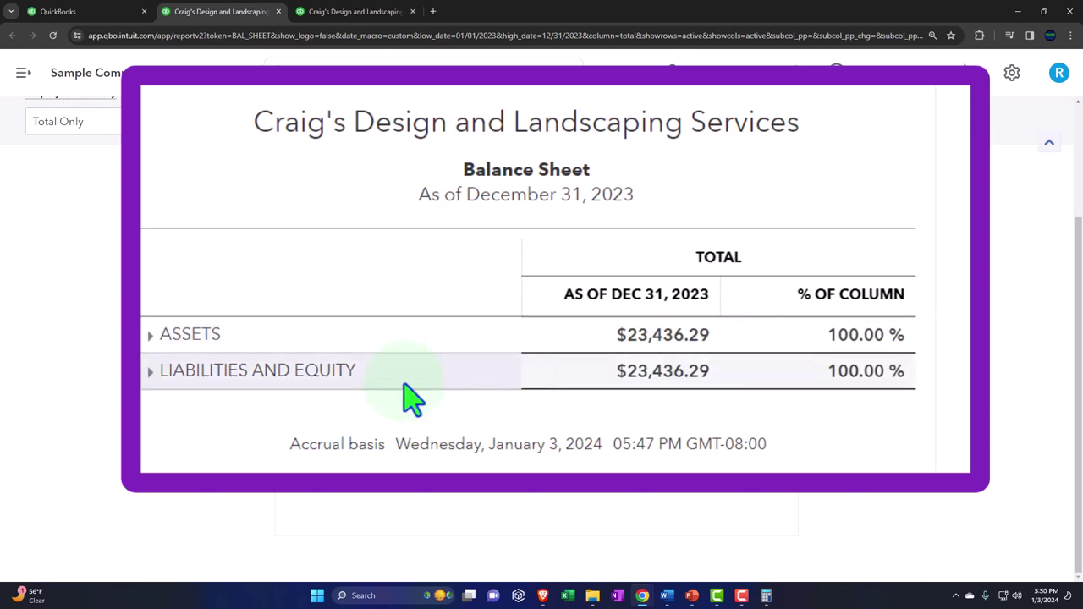
# Expand the ASSETS section and review its account balances beside their % of Column figures
pyautogui.click(296, 391)
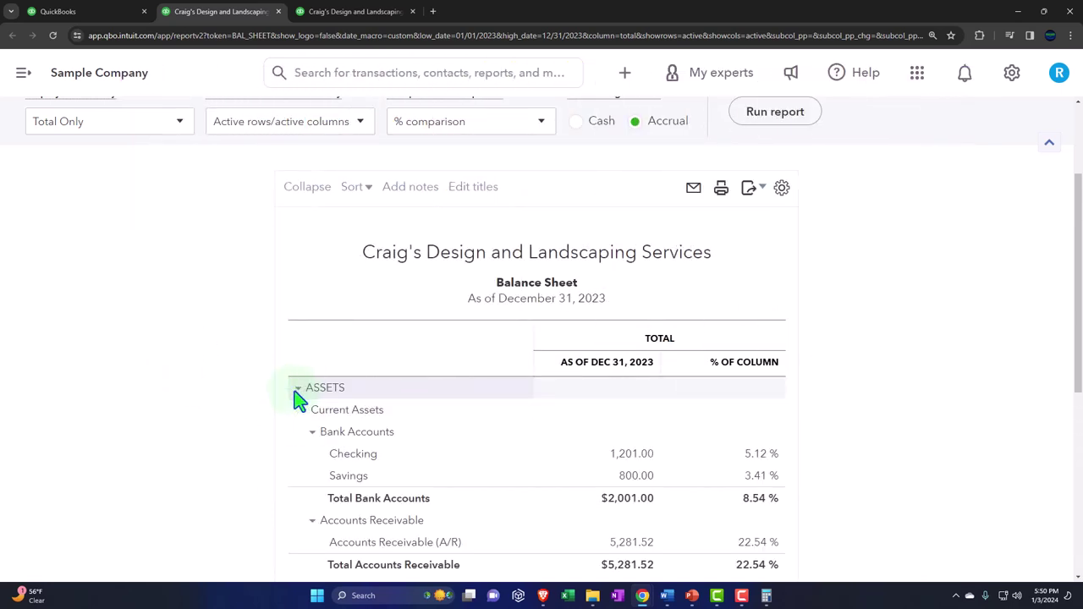
pyautogui.scroll(-3, 292, 400)
pyautogui.scroll(-1, 287, 406)
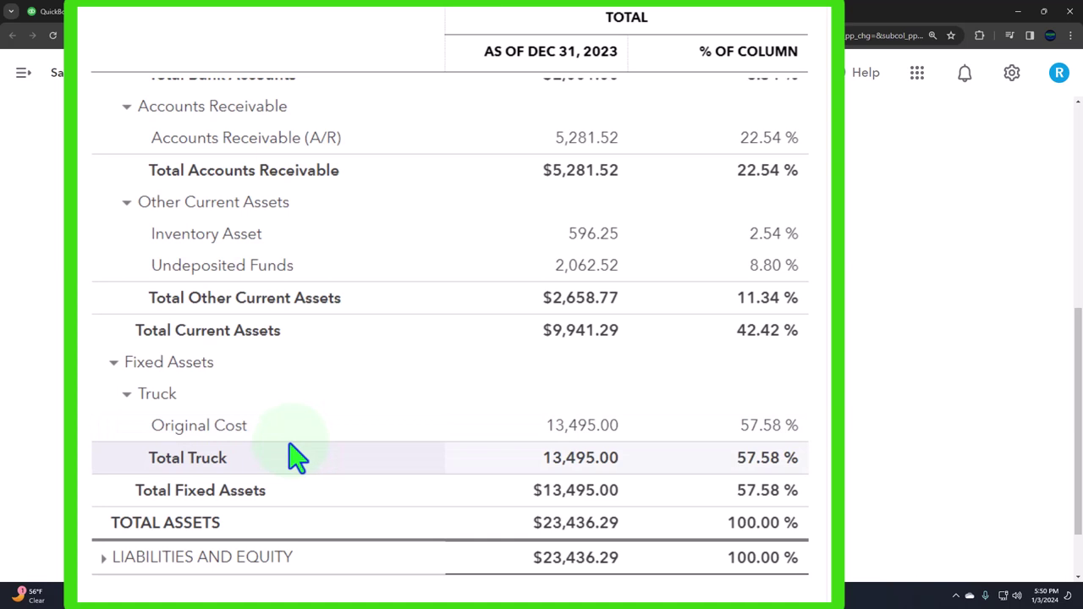
pyautogui.scroll(1, 296, 457)
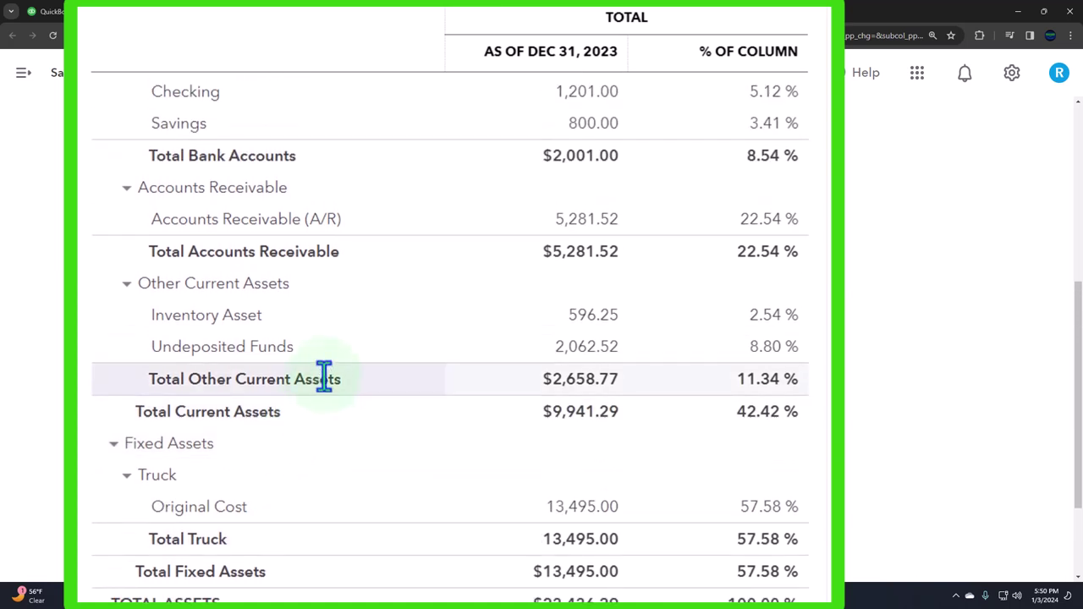
pyautogui.scroll(2, 324, 379)
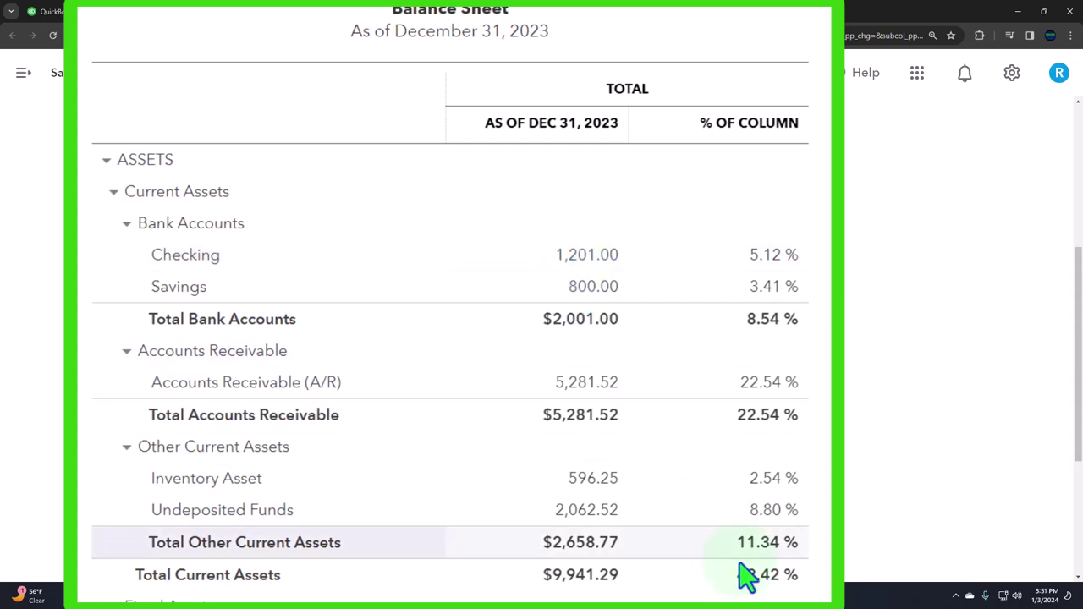
# Bring up the Calculator, keep it on top of other windows, and place it beside the Balance Sheet
pyautogui.click(780, 582)
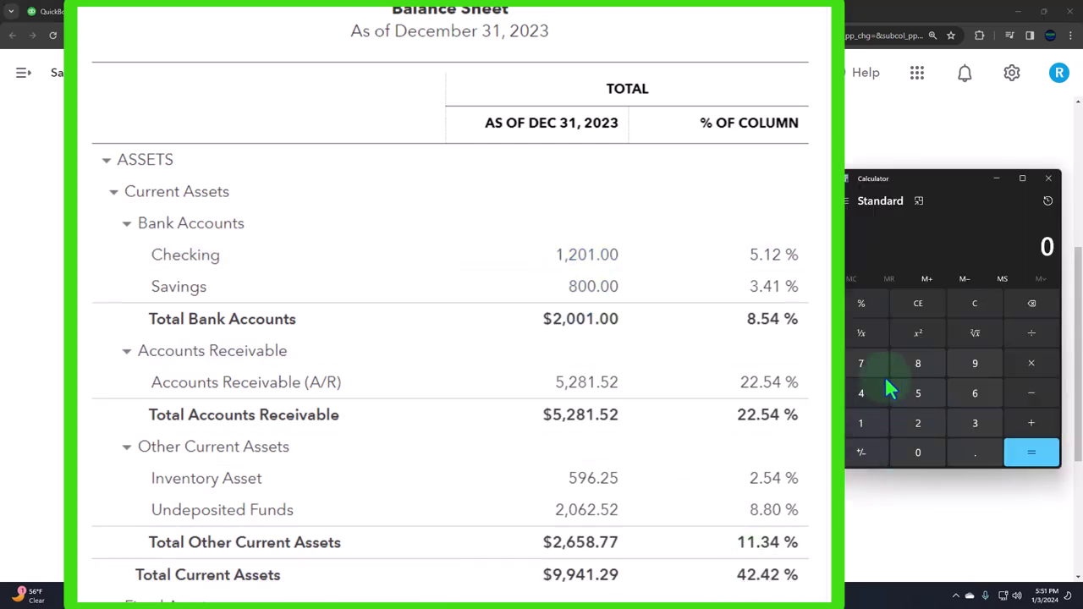
pyautogui.click(916, 199)
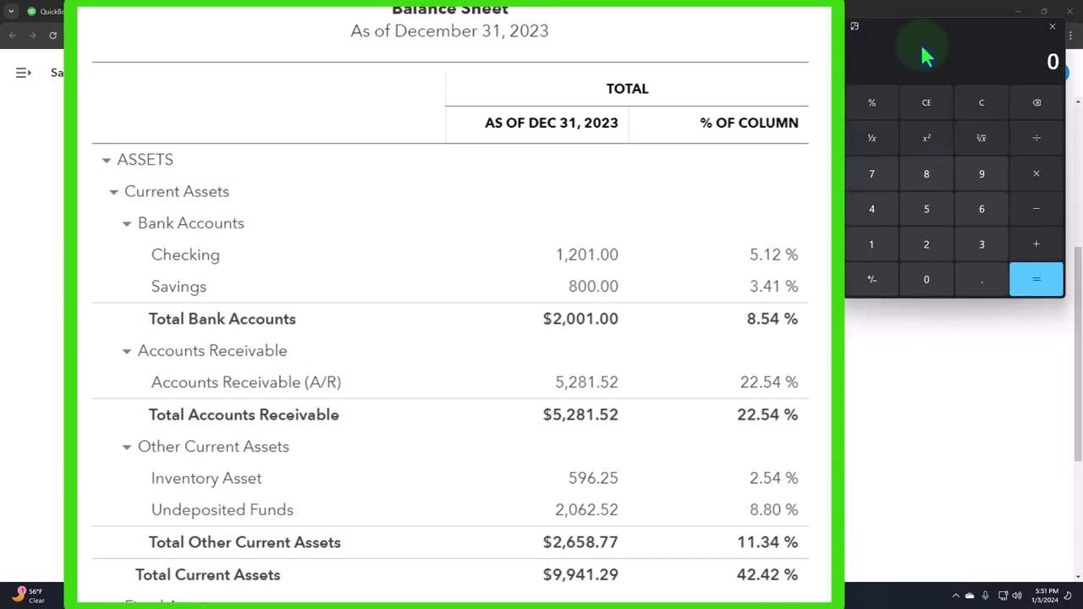
pyautogui.moveTo(916, 46); pyautogui.dragTo(914, 235)
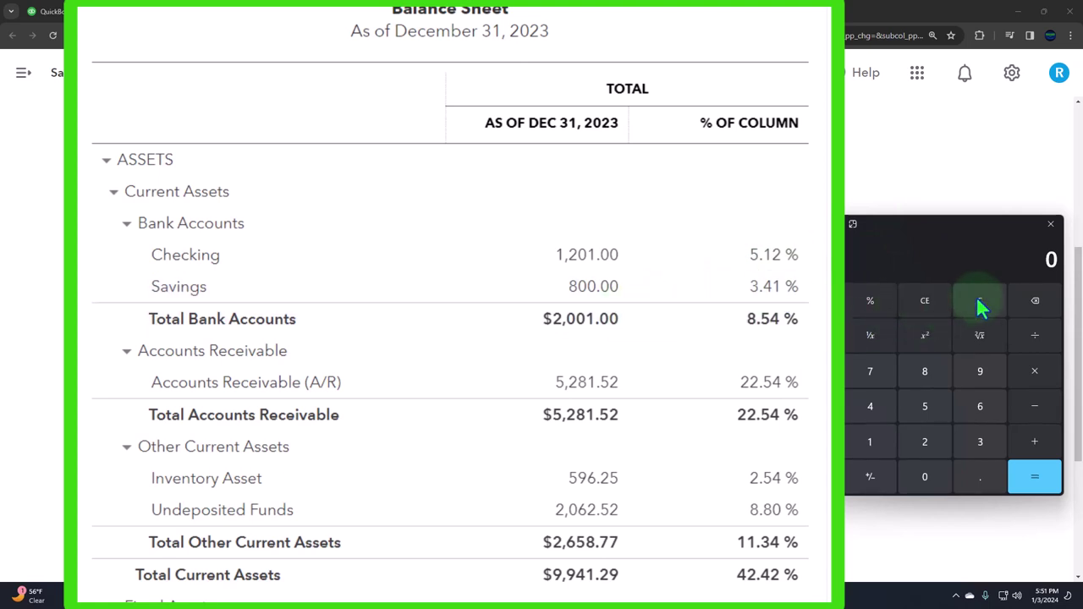
# Calculate 2001 divided by 23436.29 to check the Total Bank Accounts share of total assets against its % of Column
pyautogui.write('2001')
pyautogui.scroll(-5, 718, 328)
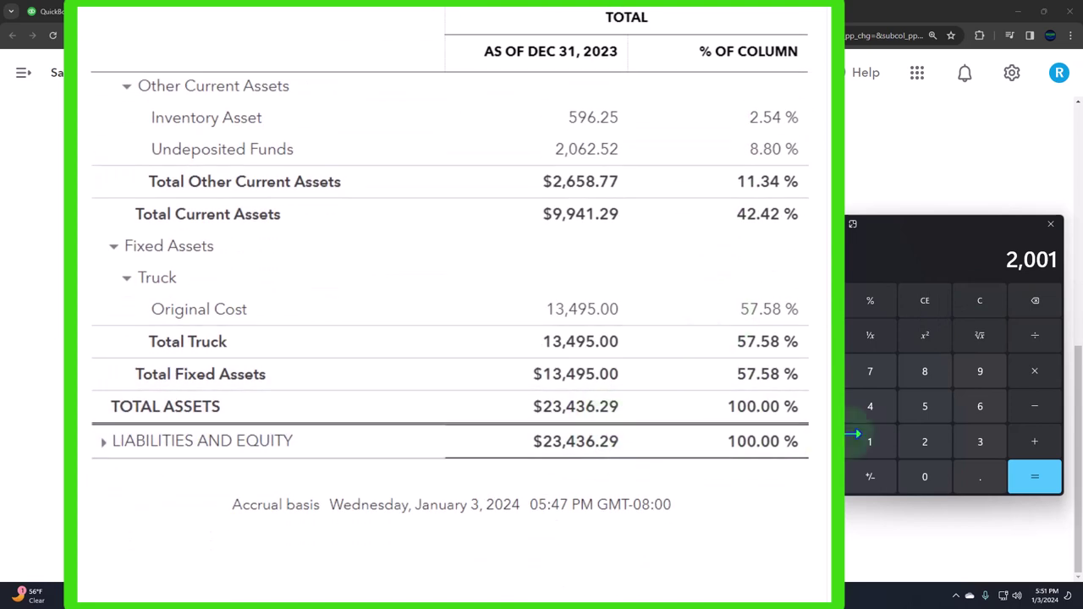
pyautogui.click(1050, 345)
pyautogui.write('23436.29')
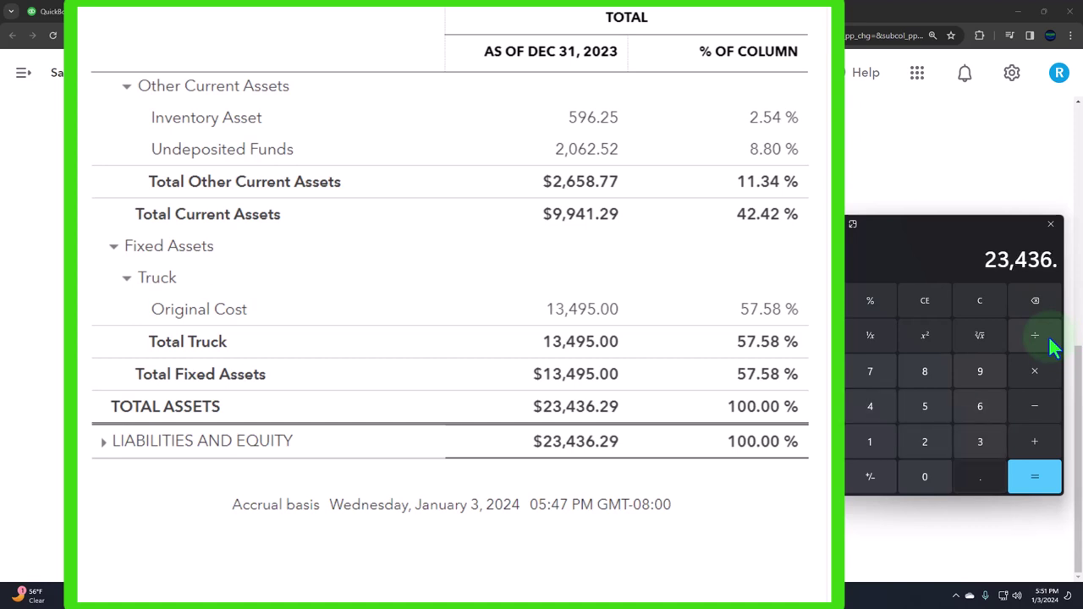
pyautogui.press('Return')
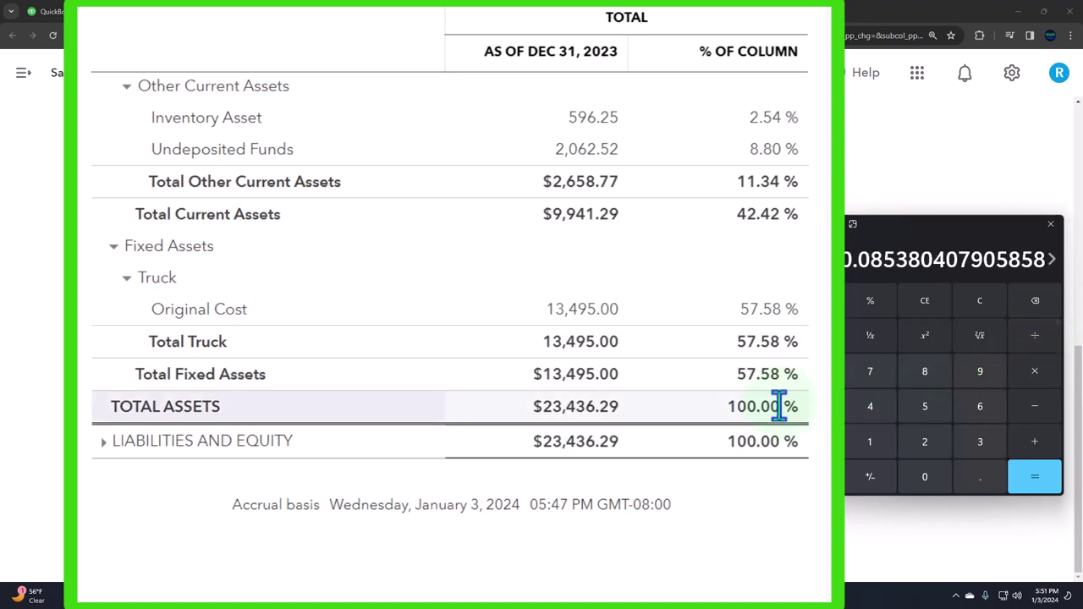
pyautogui.scroll(5, 783, 411)
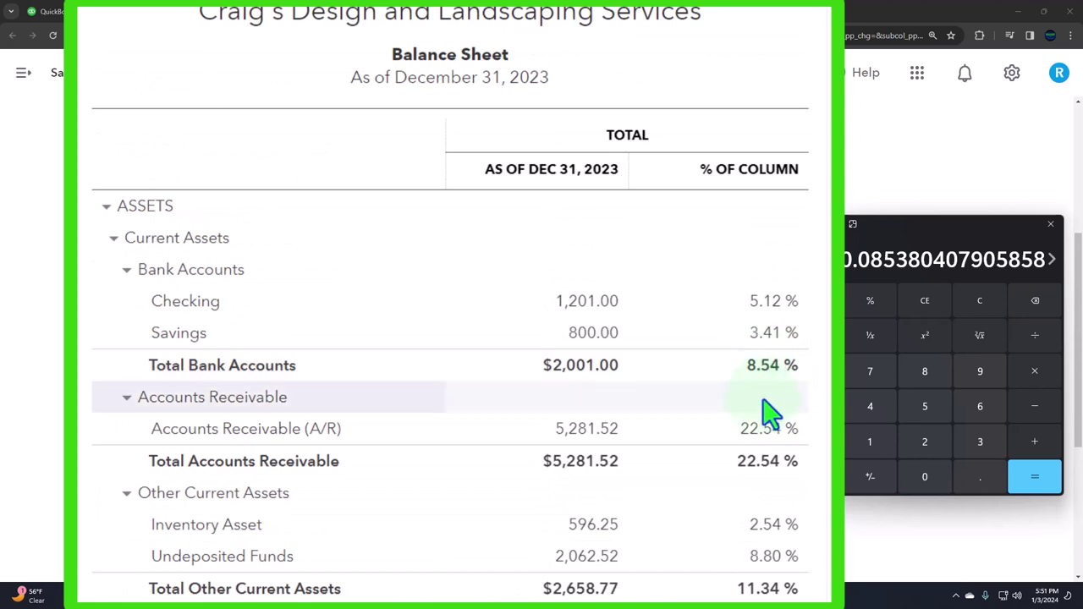
# Clear the calculator and divide 2,001.52 by 23436.29, comparing the result with the % of Column figures
pyautogui.click(978, 301)
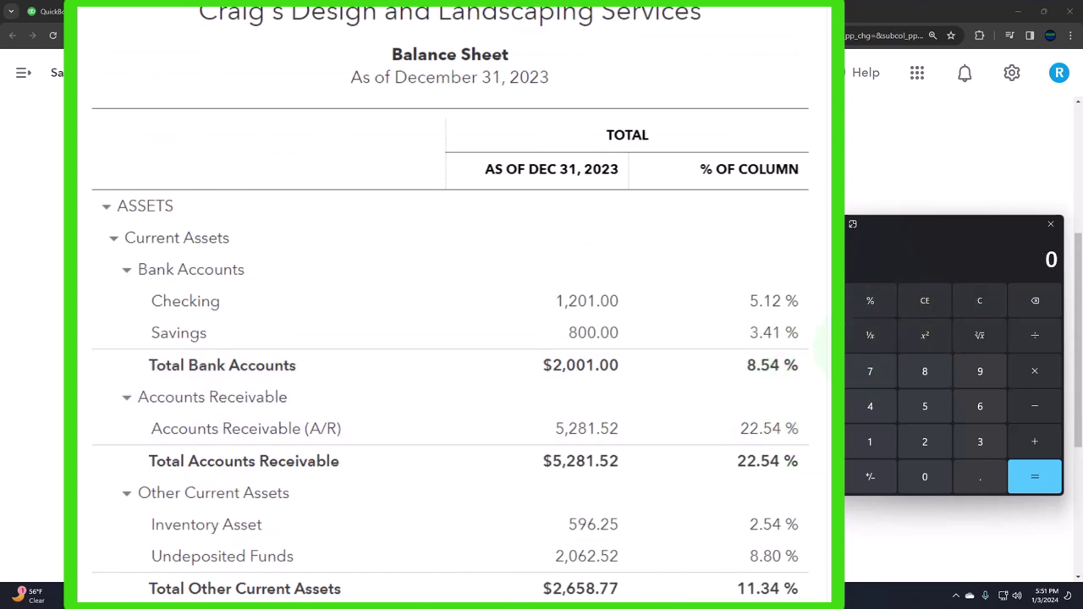
pyautogui.write('2,001.52')
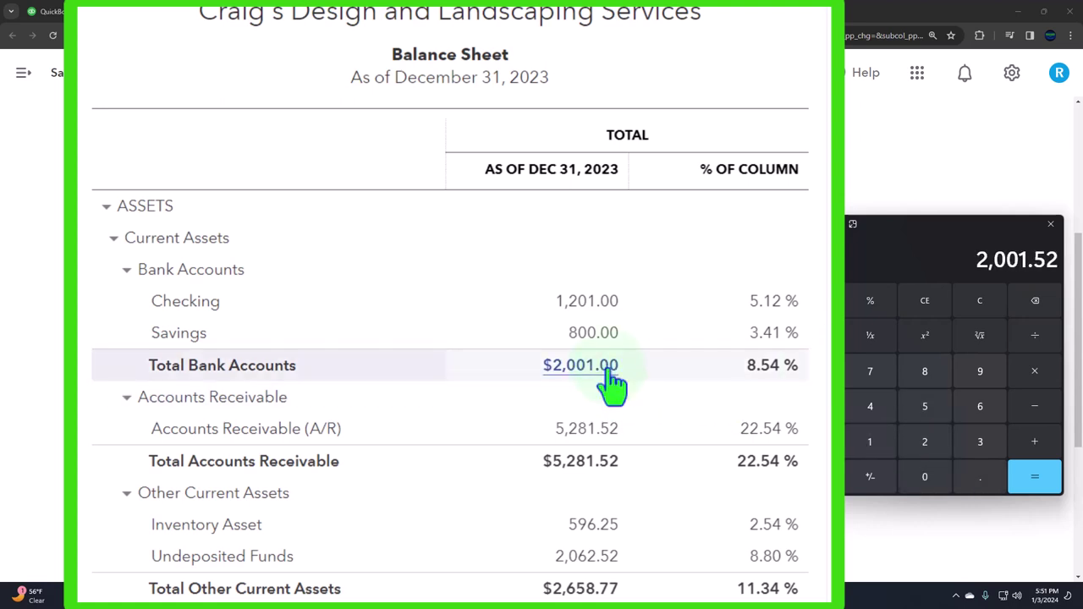
pyautogui.scroll(-5, 609, 381)
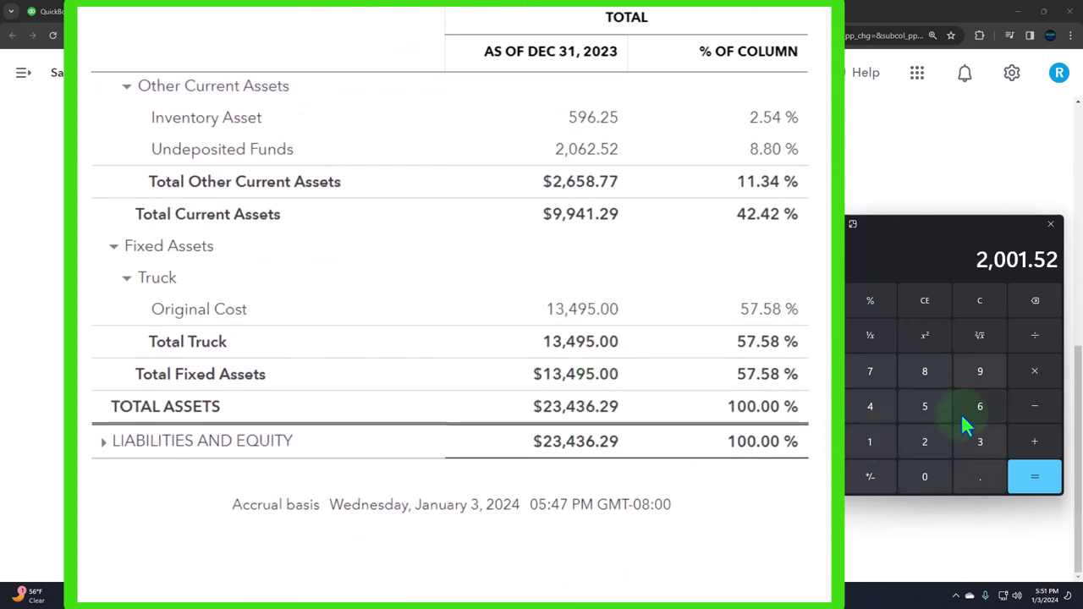
pyautogui.click(1040, 347)
pyautogui.write('23436.29')
pyautogui.press('Return')
pyautogui.scroll(5, 770, 398)
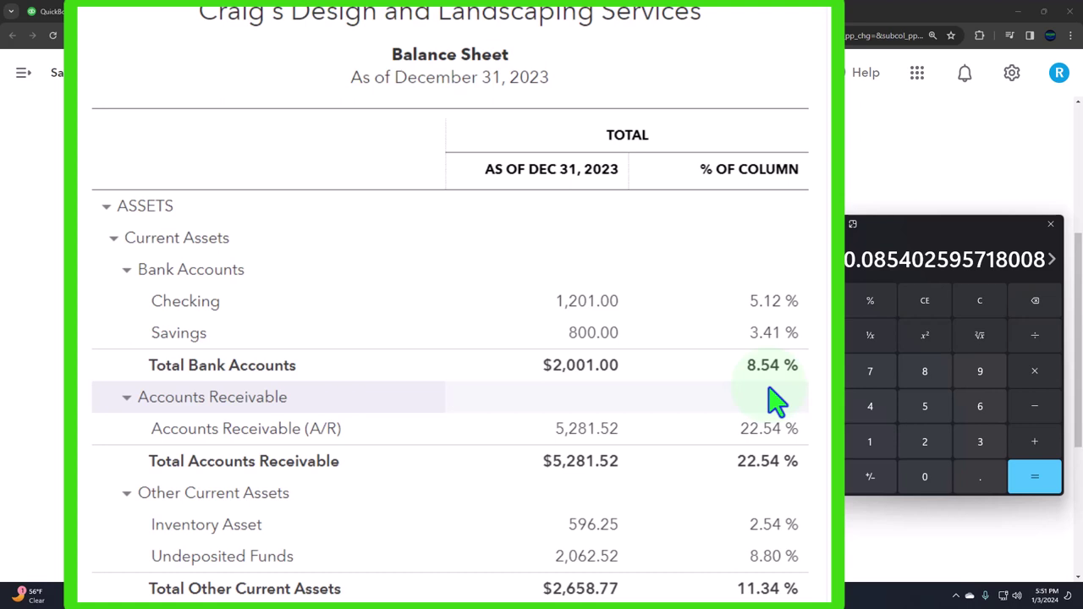
# Calculate 596.25 divided by 23436.29 to check the Inventory Asset percentage, and review the other asset percentages
pyautogui.scroll(-3, 775, 402)
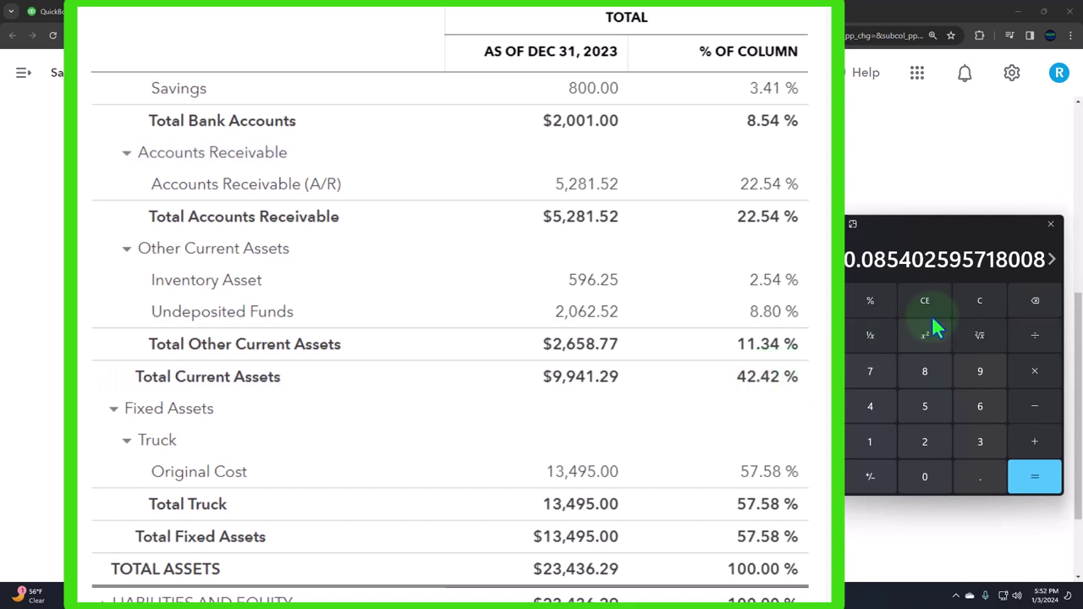
pyautogui.click(974, 300)
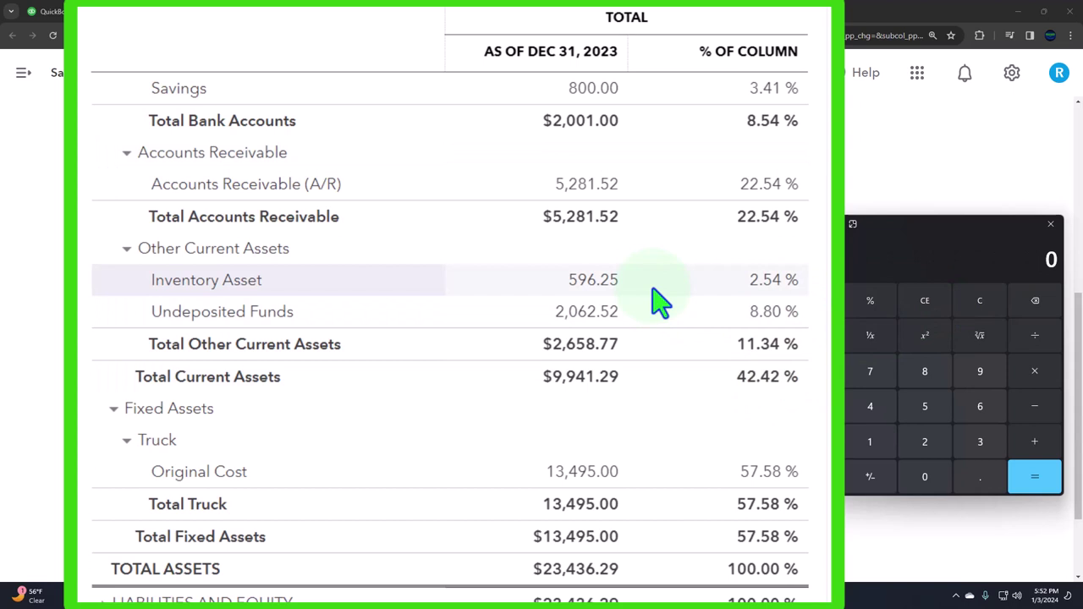
pyautogui.write('596.25')
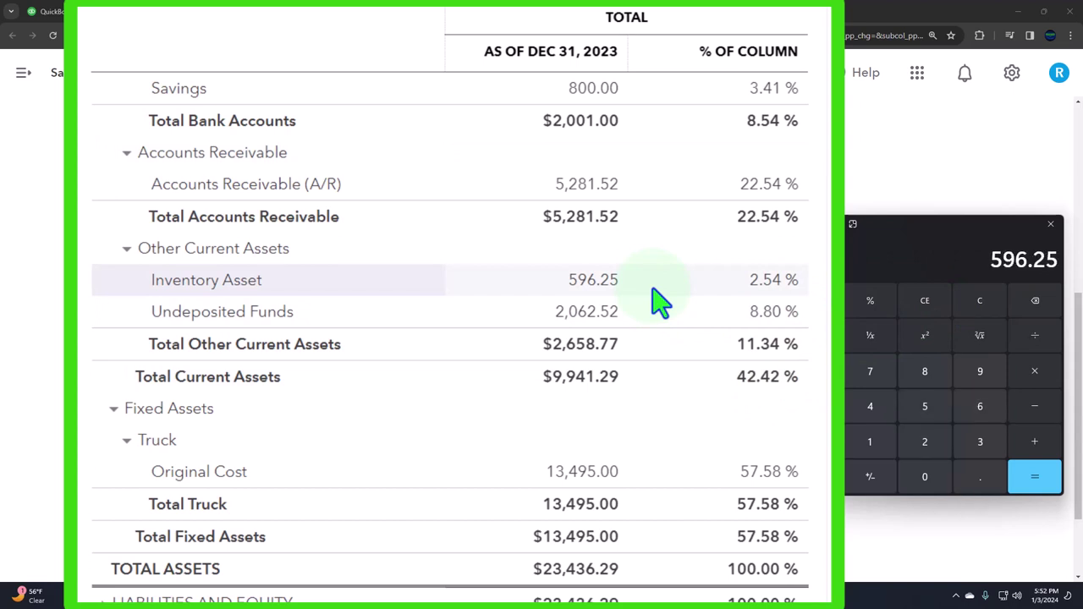
pyautogui.write('/23436.29')
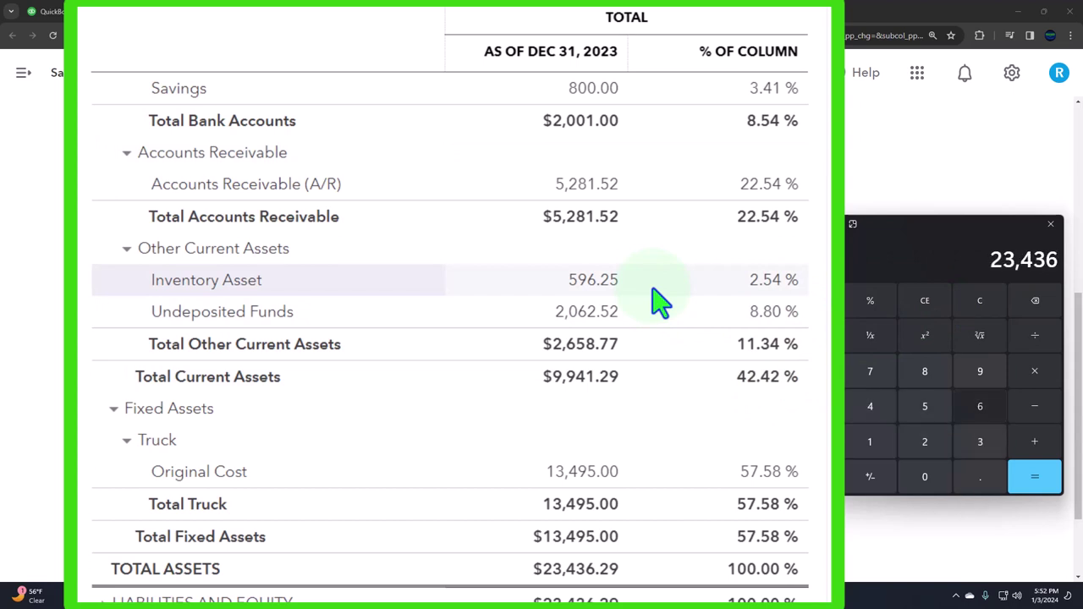
pyautogui.press('Return')
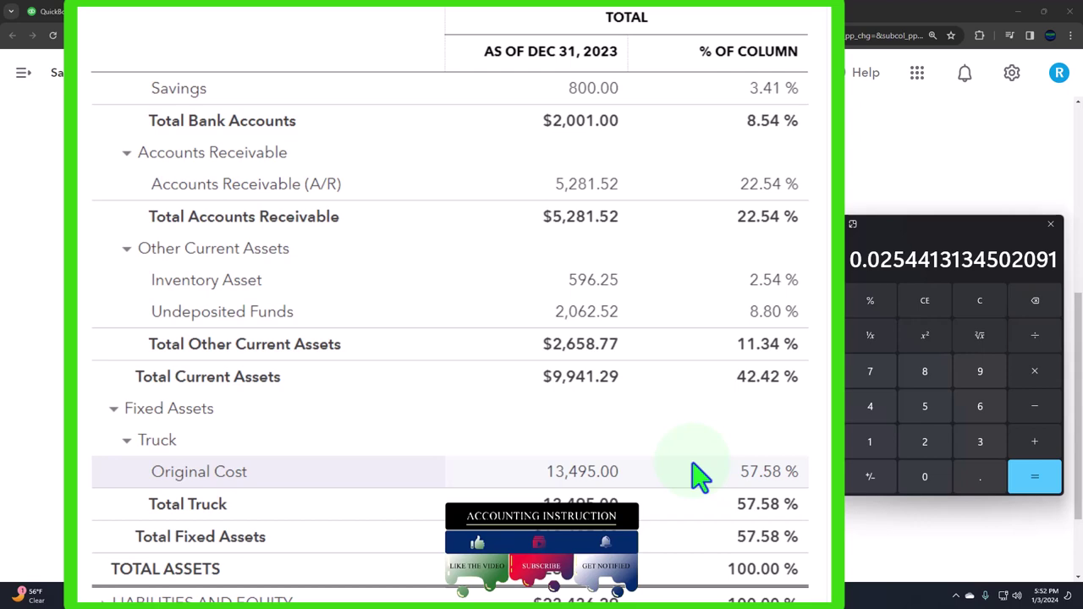
pyautogui.scroll(3, 700, 477)
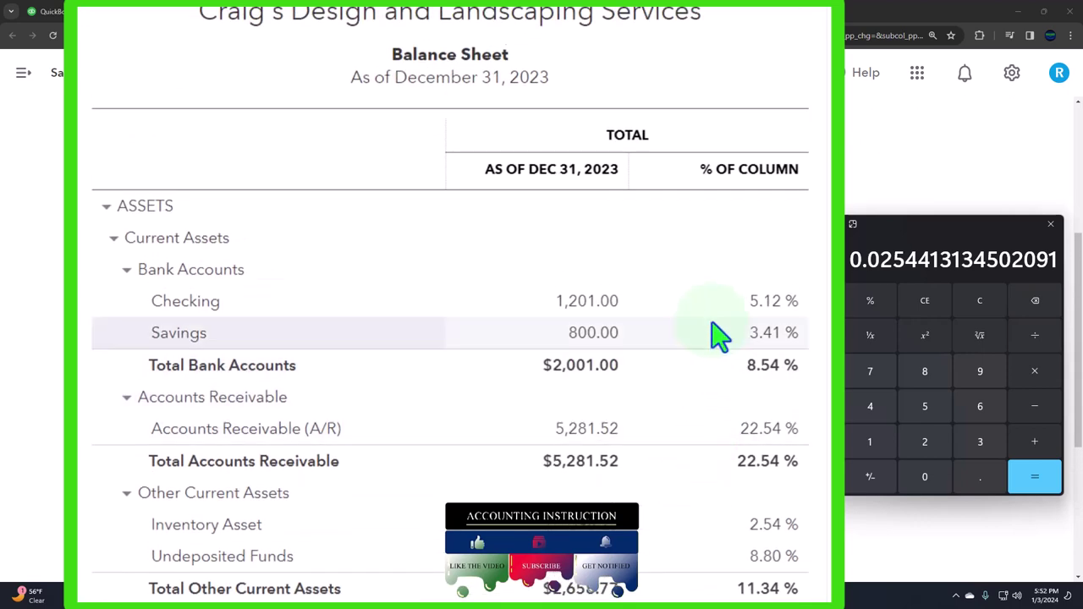
pyautogui.scroll(-4, 718, 337)
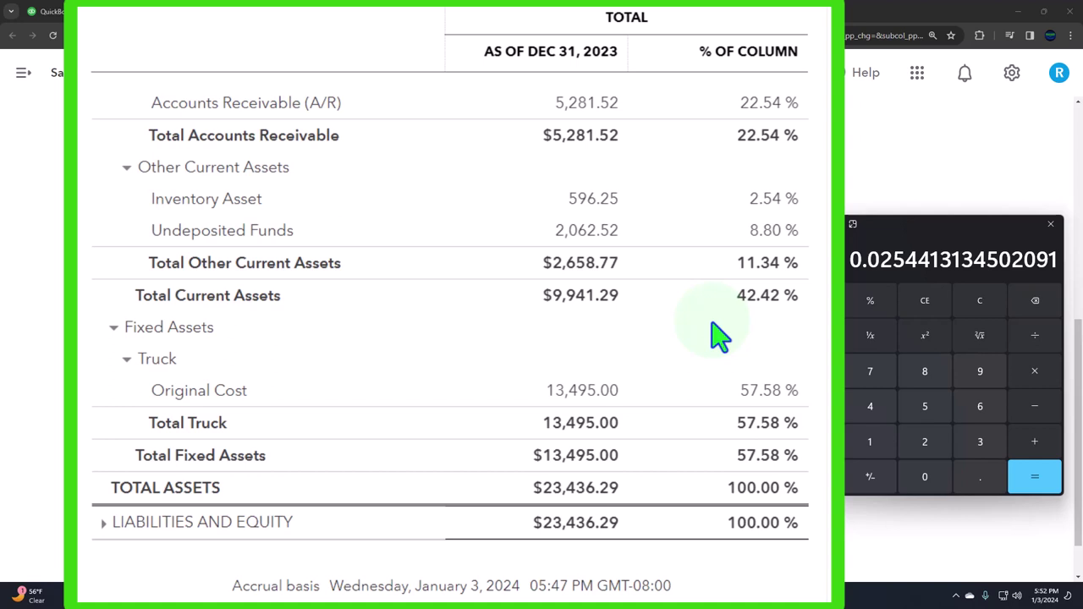
# Calculate 13495 divided by 23436.29 to check the truck's share of total assets
pyautogui.click(971, 309)
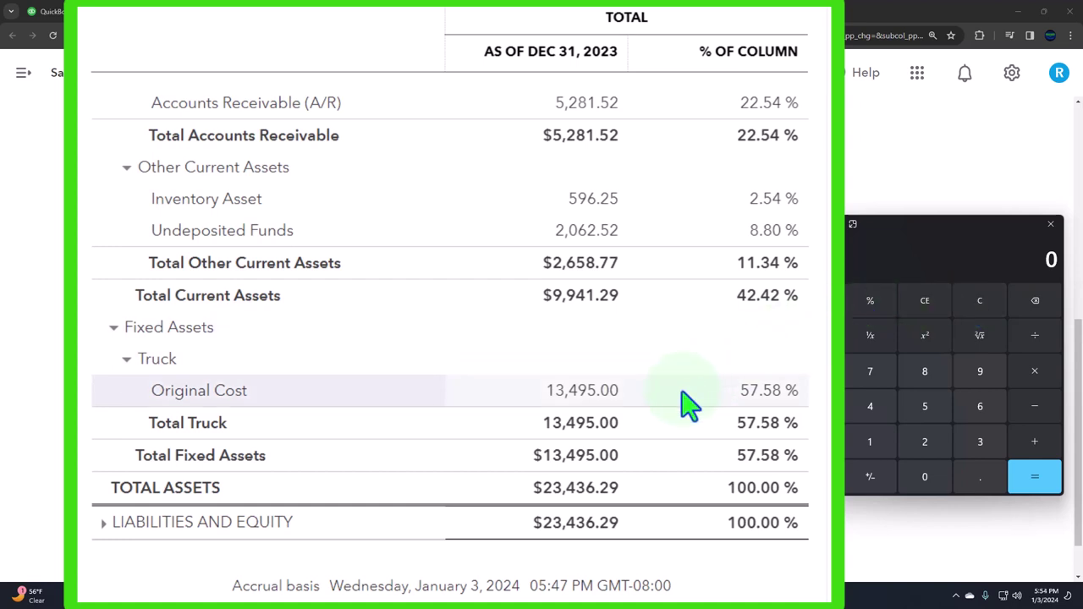
pyautogui.write('13495/23436.29')
pyautogui.press('Return')
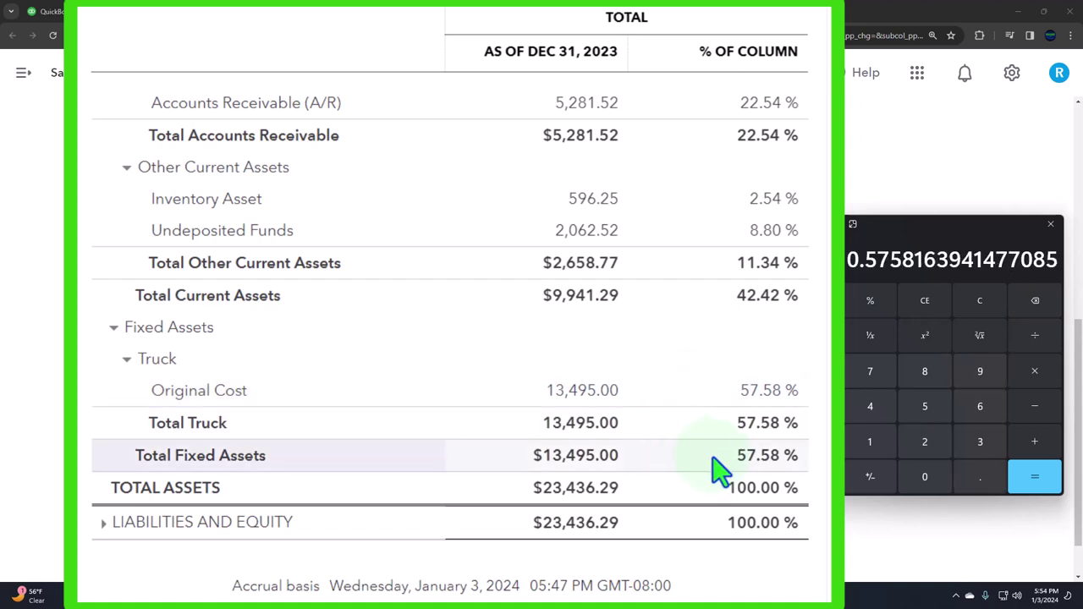
# Expand the LIABILITIES AND EQUITY section and review its balances and percentages through to the section total
pyautogui.click(101, 531)
pyautogui.scroll(-5, 106, 541)
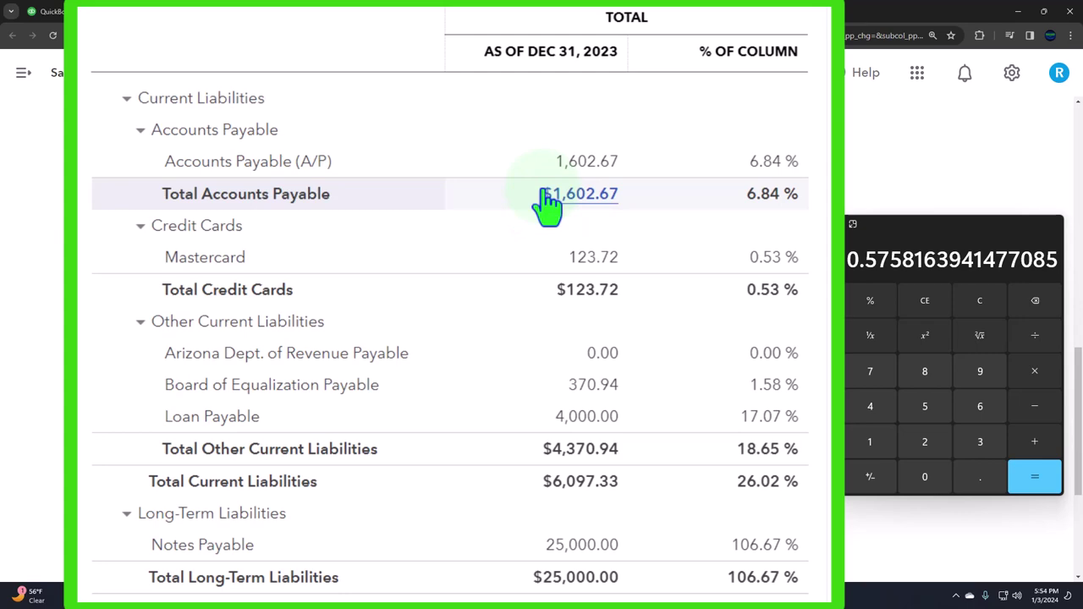
pyautogui.scroll(-3, 516, 419)
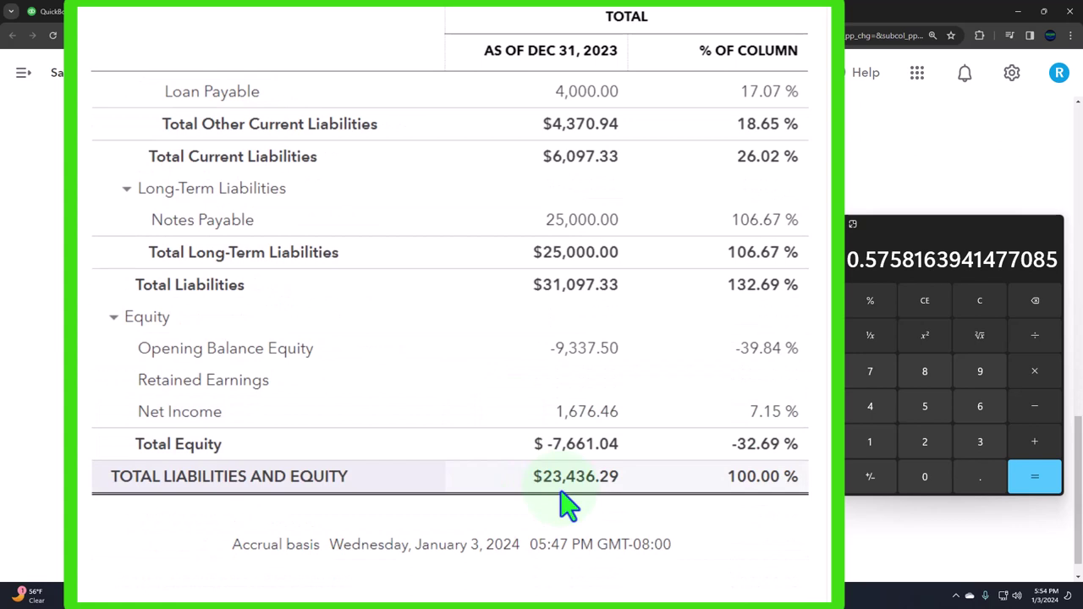
pyautogui.scroll(5, 567, 506)
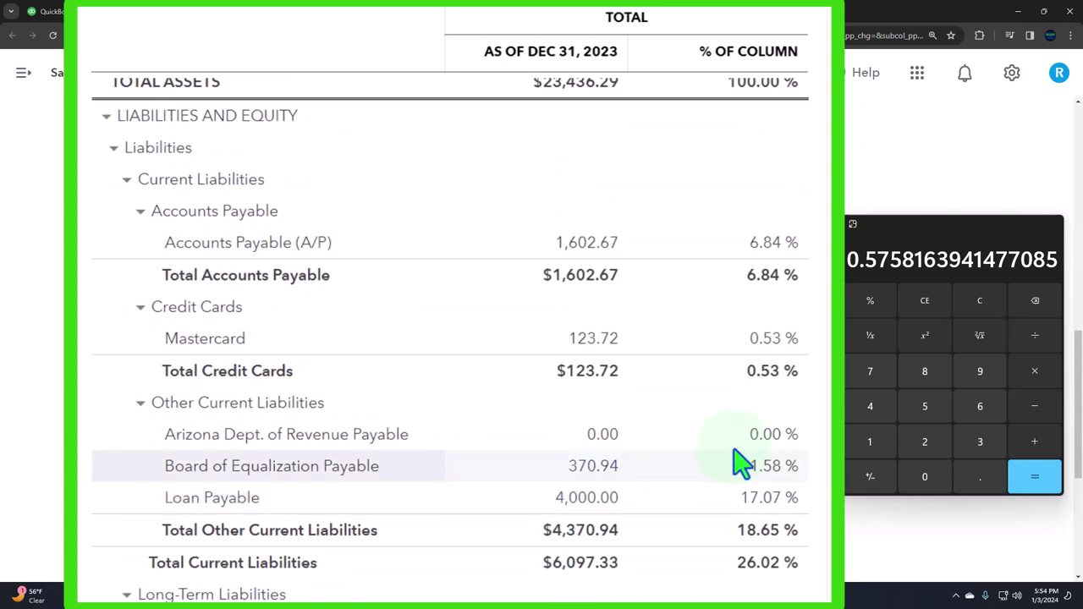
# Calculate 1,602.67 divided by 23436.29 and compare the result with the Accounts Payable % of Column
pyautogui.click(977, 305)
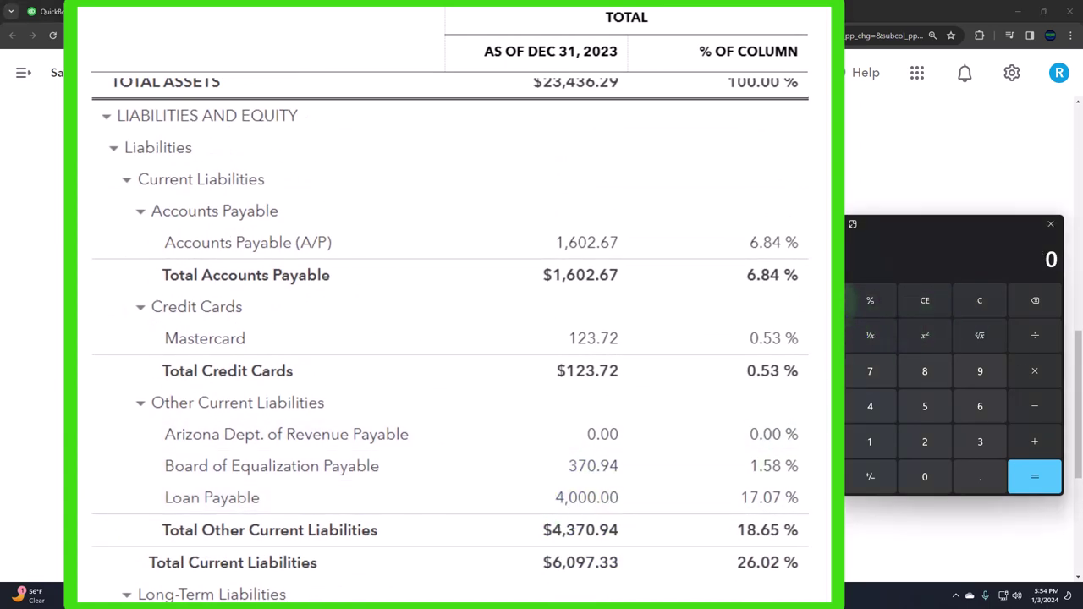
pyautogui.write('1,602.67')
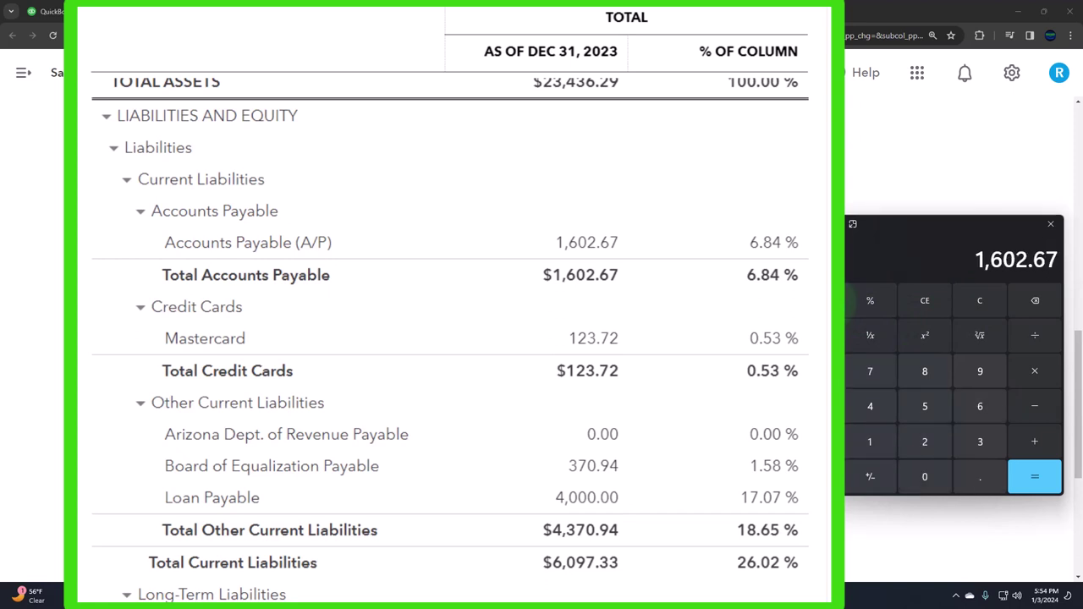
pyautogui.scroll(-3, 683, 231)
pyautogui.scroll(-1, 686, 241)
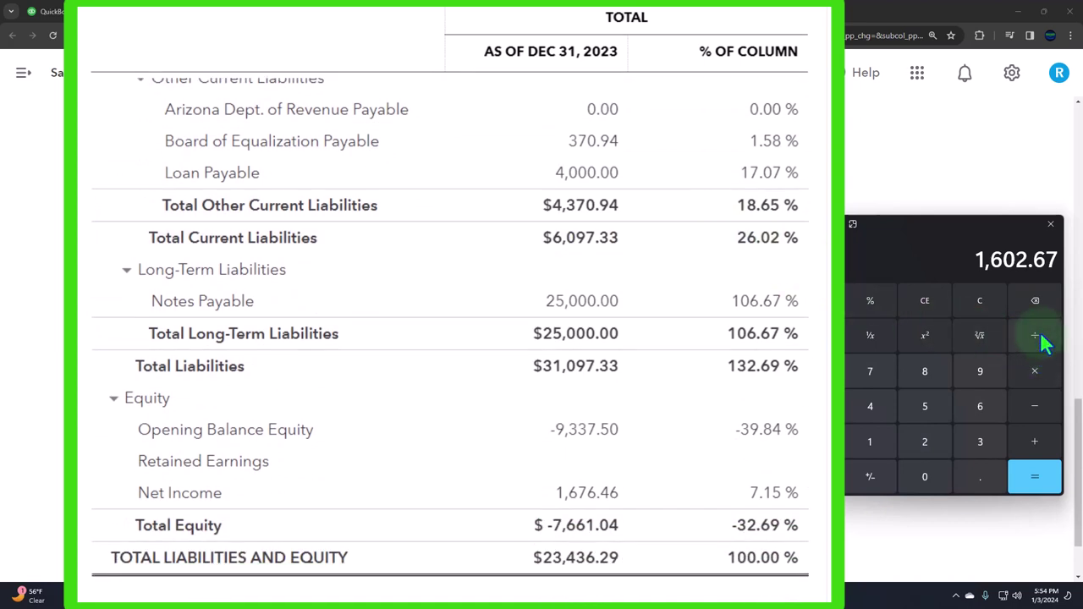
pyautogui.write('23436.29')
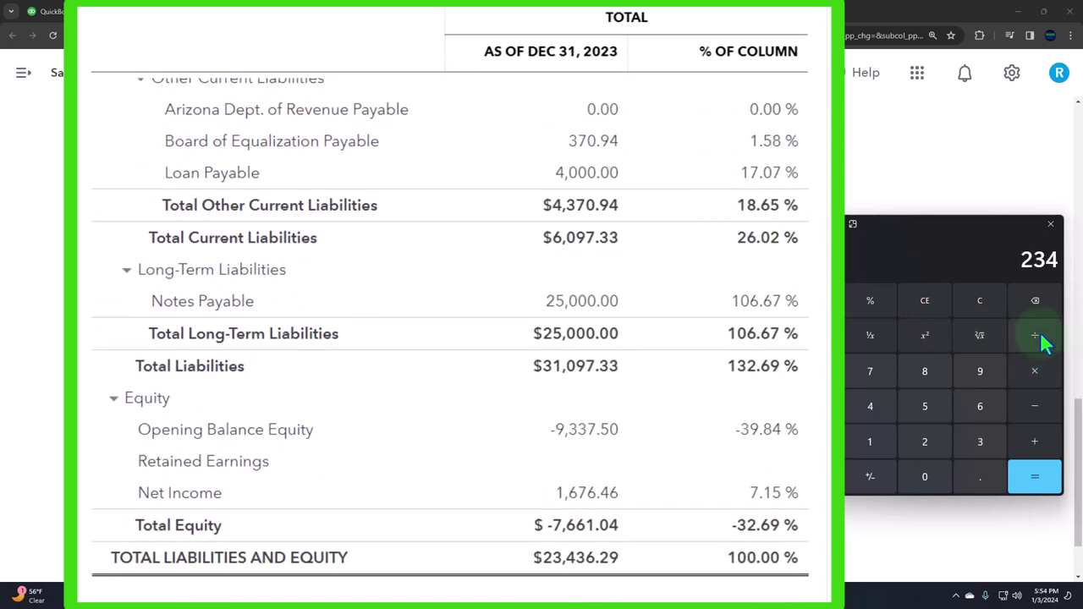
pyautogui.press('Return')
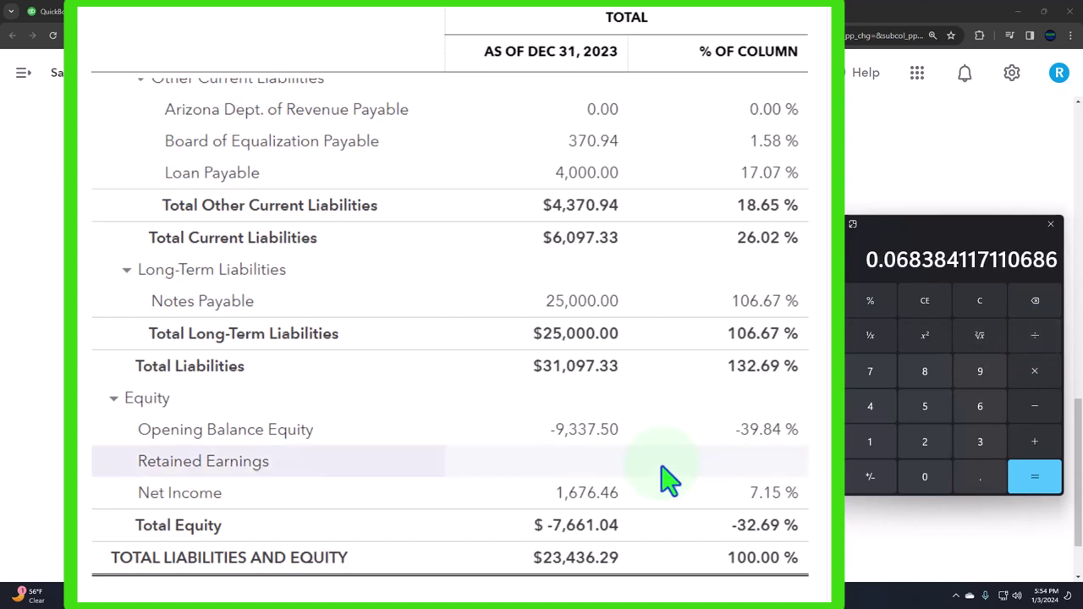
pyautogui.scroll(4, 660, 477)
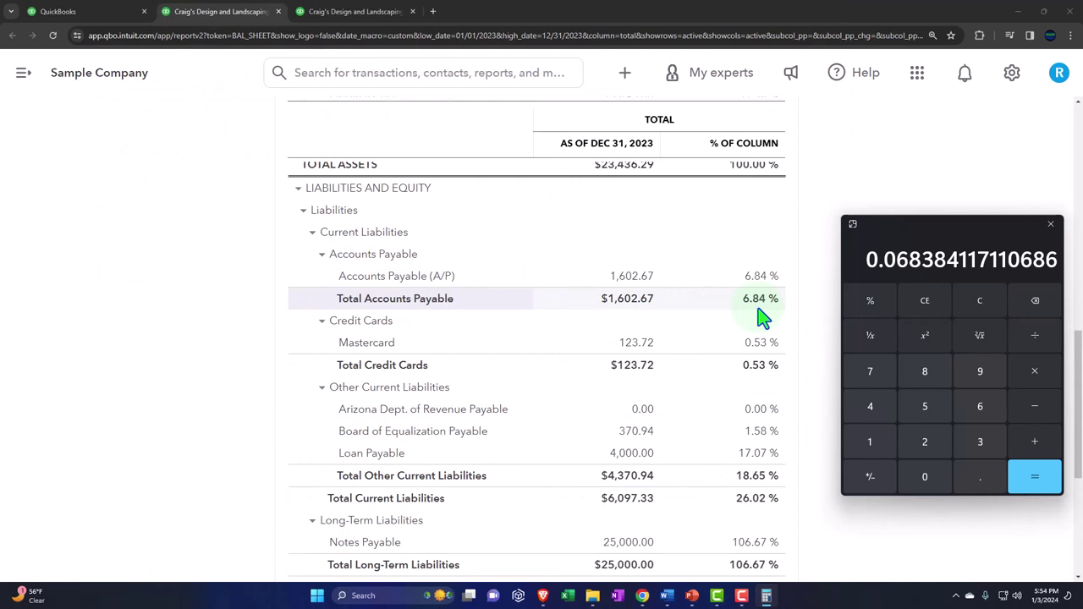
# Put the calculator away and review the current asset balances and their % of Column values from the beginning of the report
pyautogui.moveTo(946, 222); pyautogui.dragTo(1011, 224)
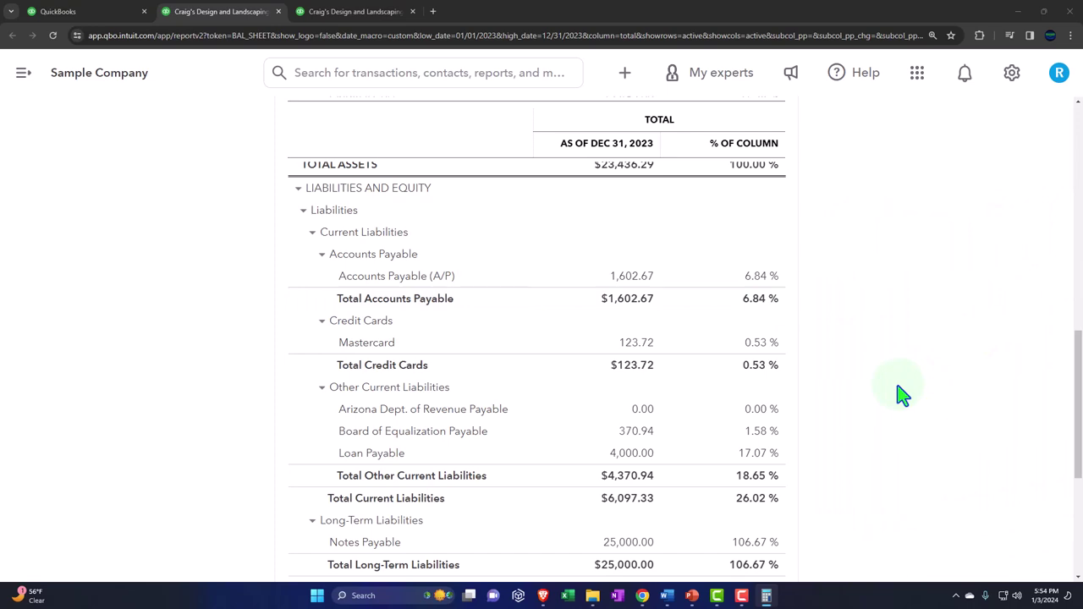
pyautogui.scroll(10, 902, 394)
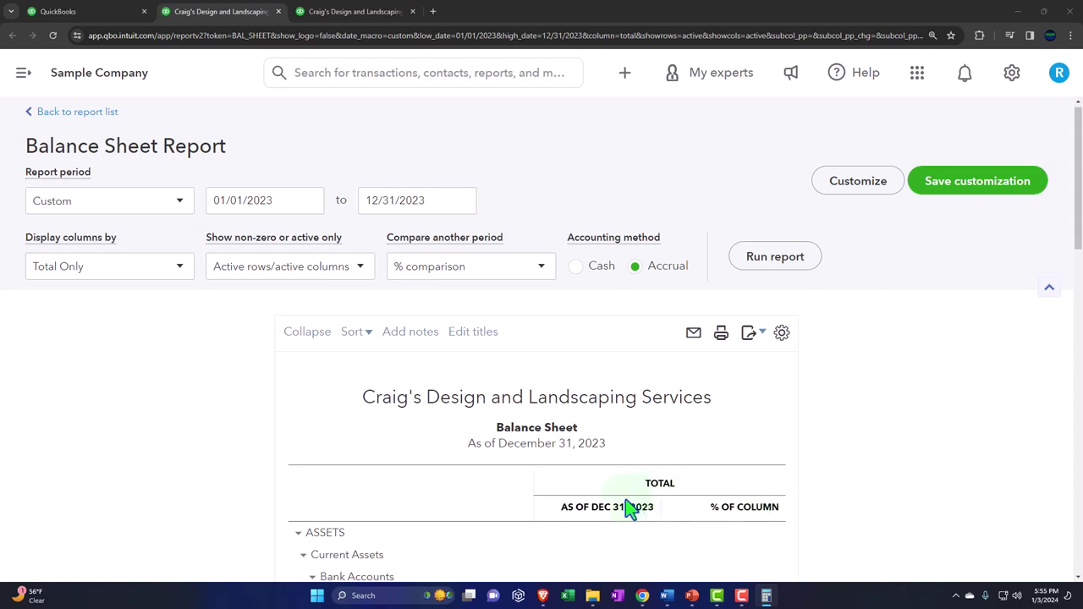
pyautogui.scroll(-2, 631, 508)
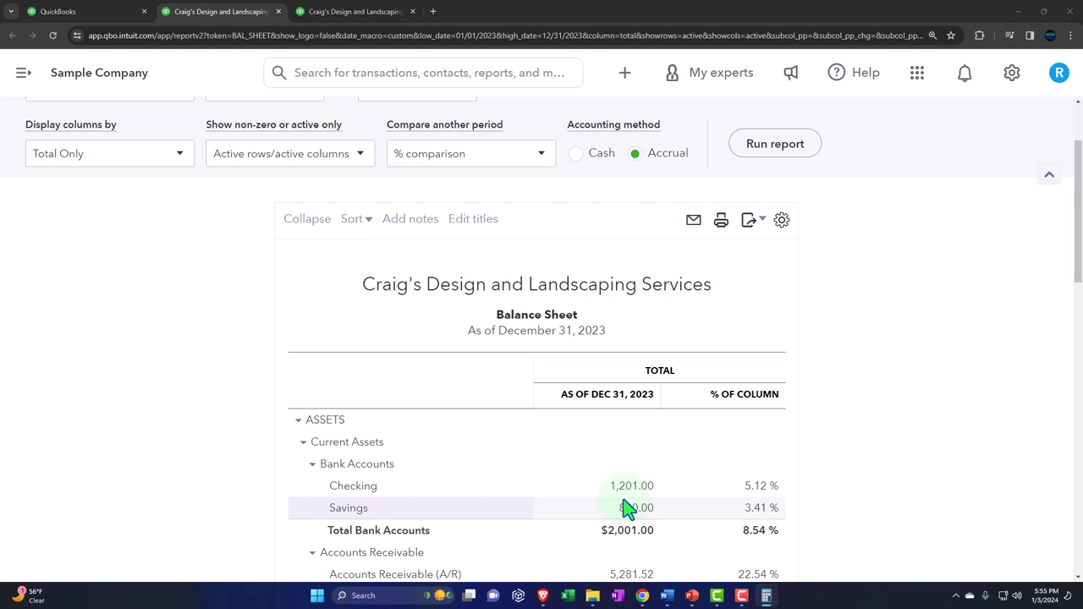
pyautogui.scroll(-3, 626, 508)
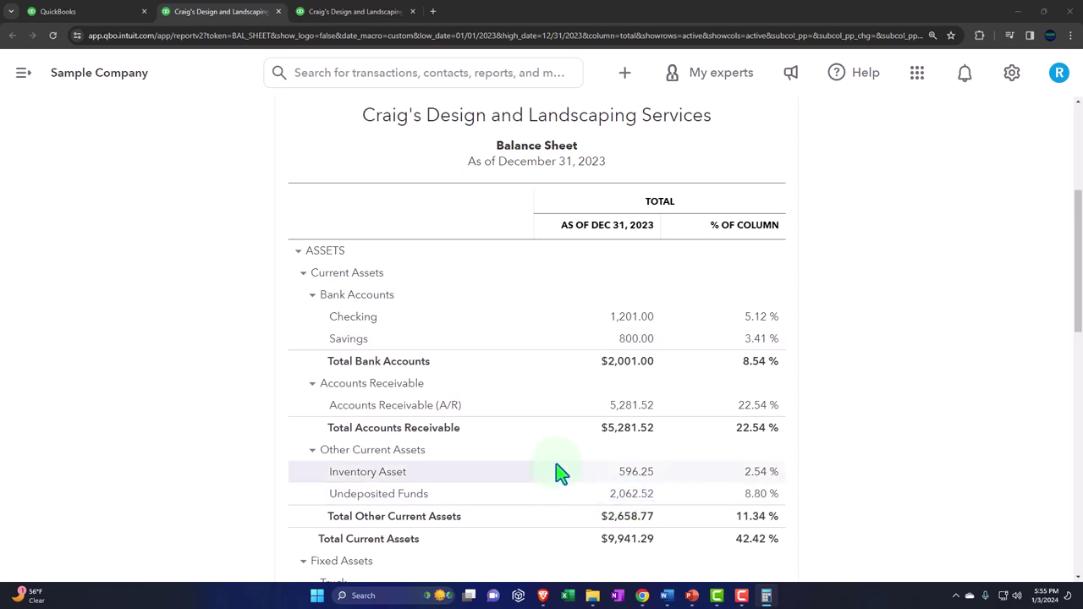
pyautogui.click(730, 357)
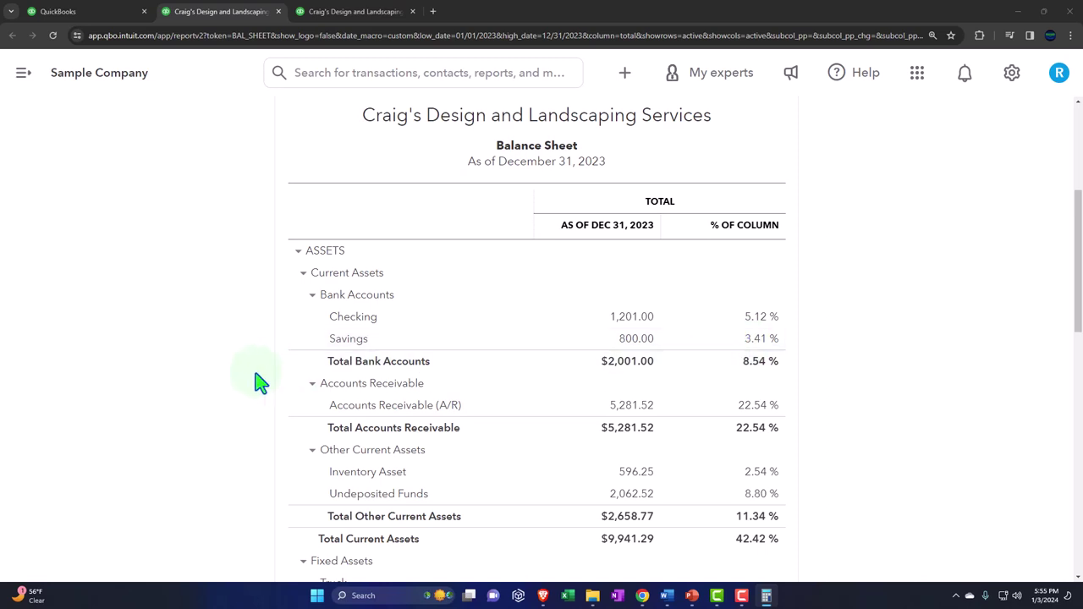
# Display the balance sheet columns by Quarters, rerun the report and review the % of Column values for each quarter
pyautogui.scroll(3, 217, 391)
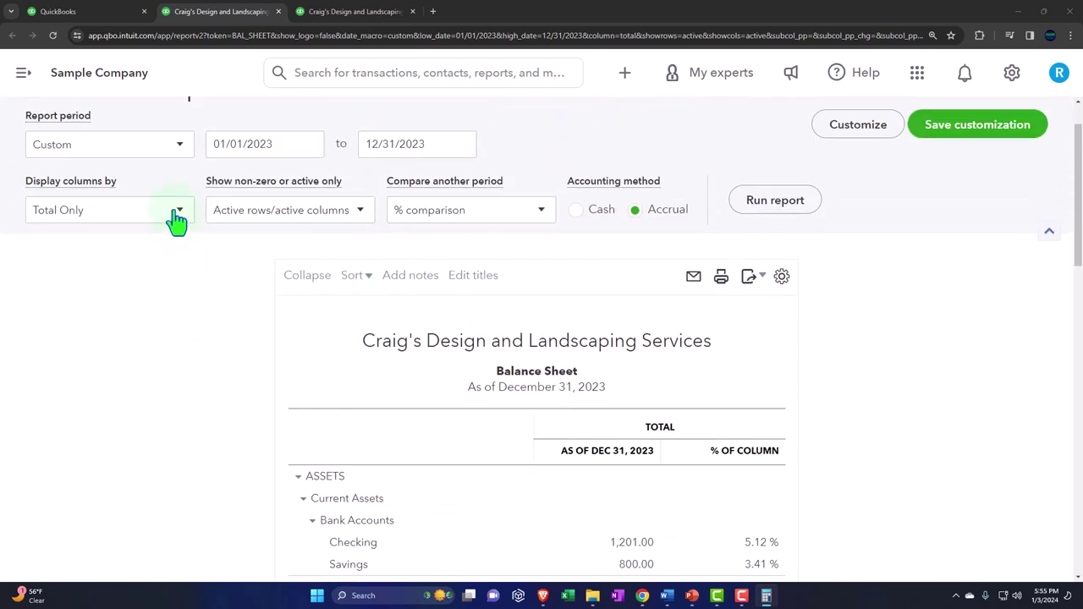
pyautogui.click(176, 215)
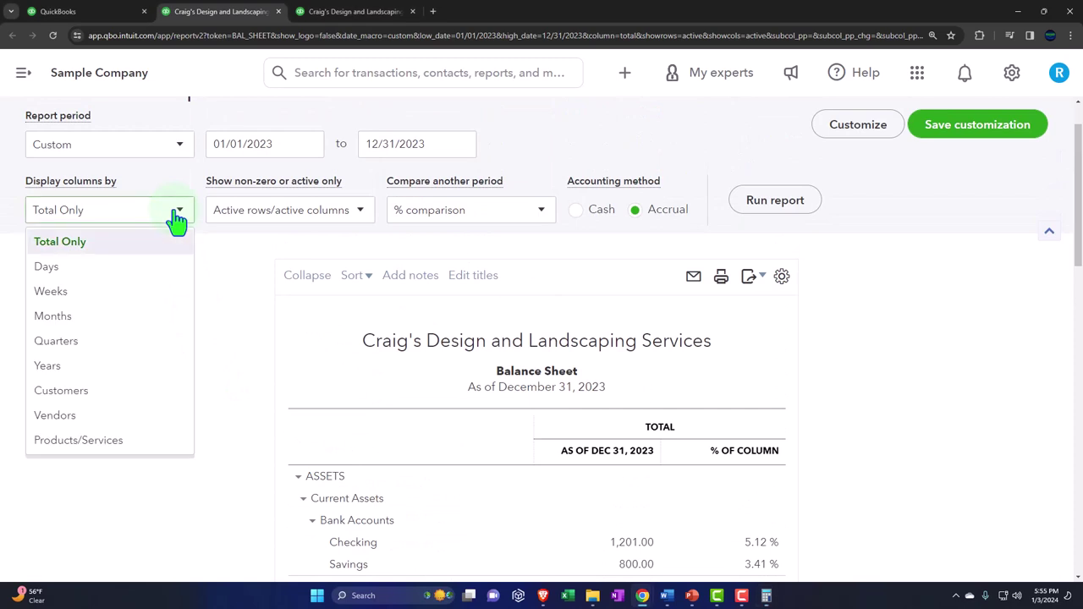
pyautogui.click(127, 350)
pyautogui.click(770, 208)
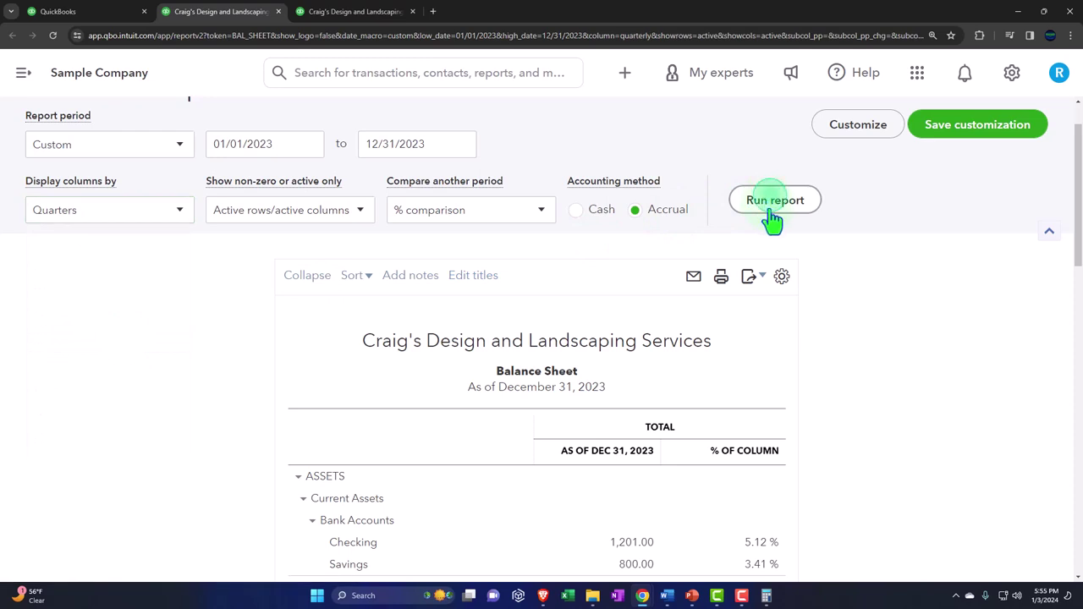
pyautogui.scroll(-2, 757, 246)
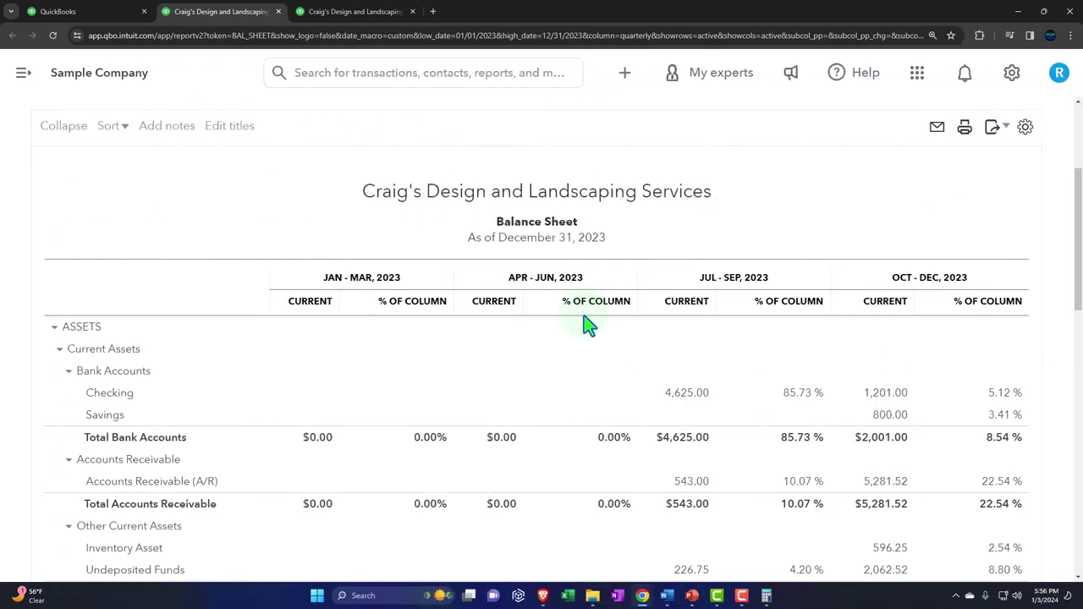
# Return the balance sheet columns to Total Only and rerun the report
pyautogui.scroll(3, 60, 399)
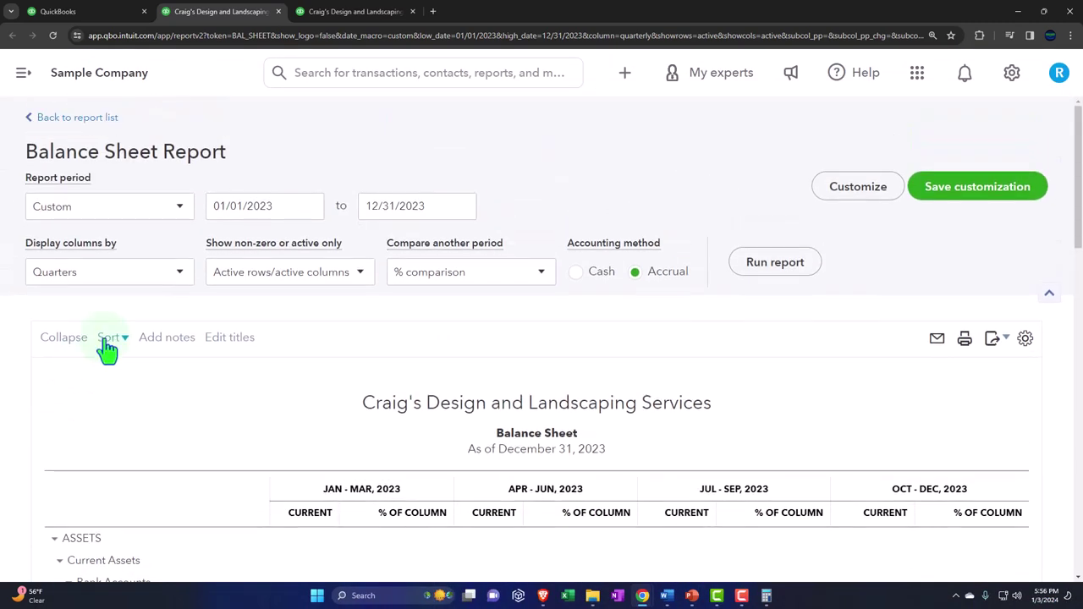
pyautogui.click(177, 279)
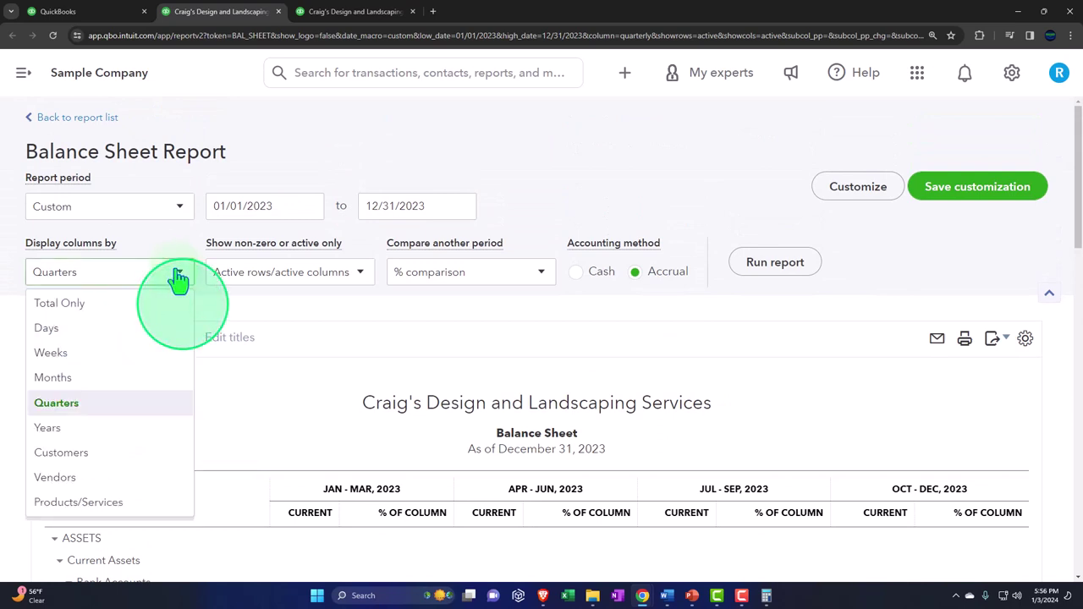
pyautogui.click(87, 311)
pyautogui.click(789, 266)
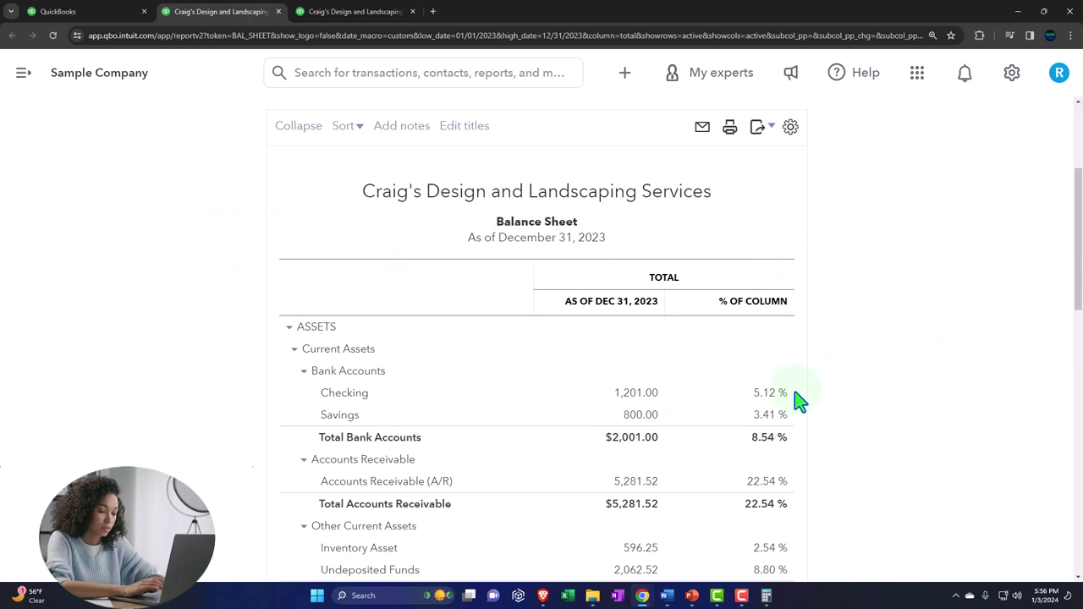
# Customize the report's number format to show negative numbers as (100) in red and amounts without cents
pyautogui.scroll(2, 800, 402)
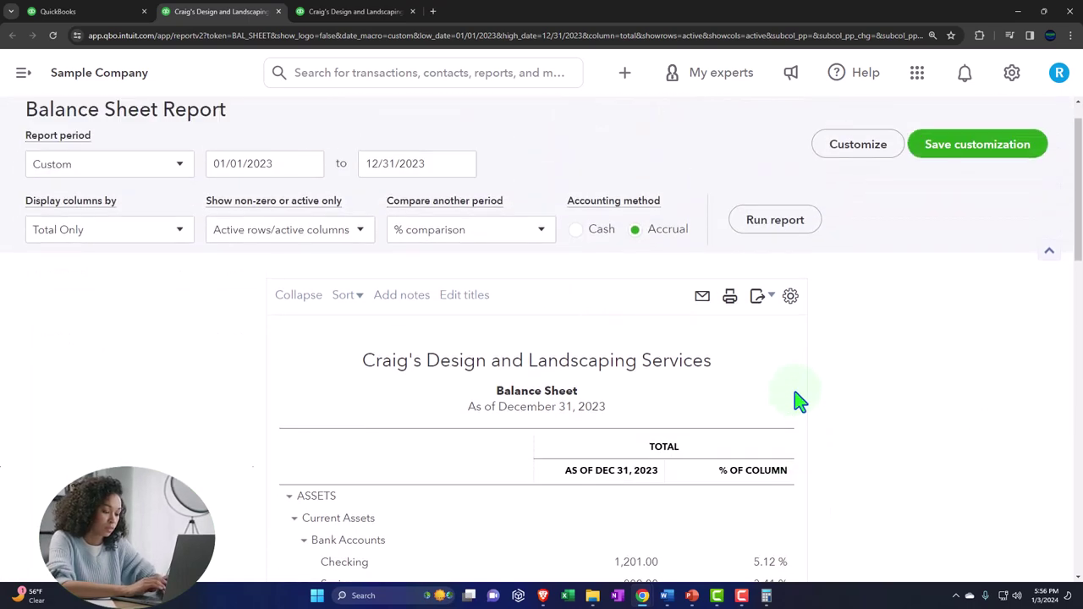
pyautogui.click(846, 151)
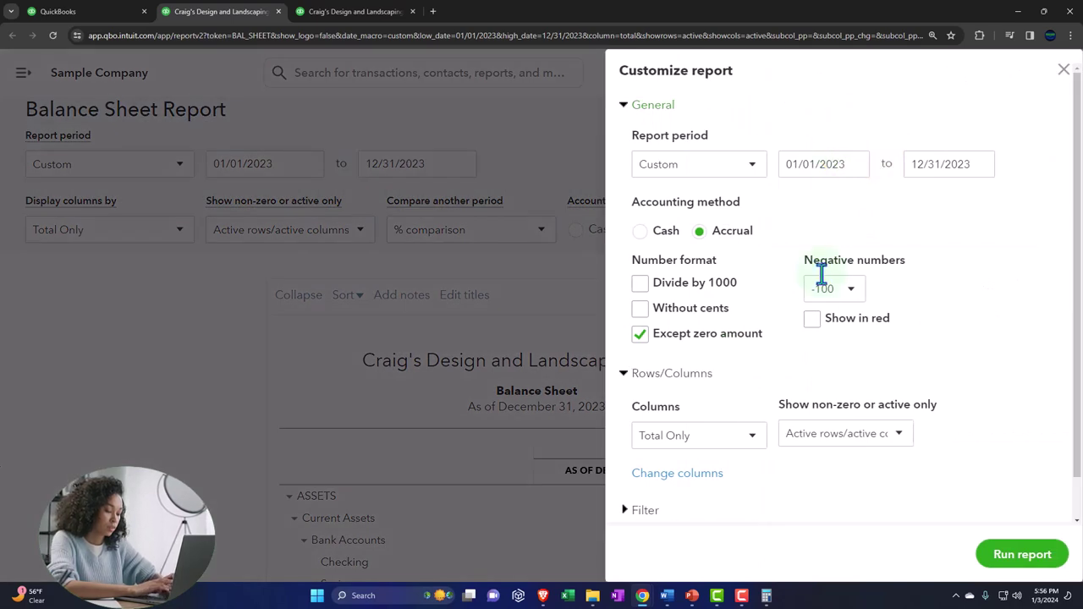
pyautogui.scroll(-1, 818, 295)
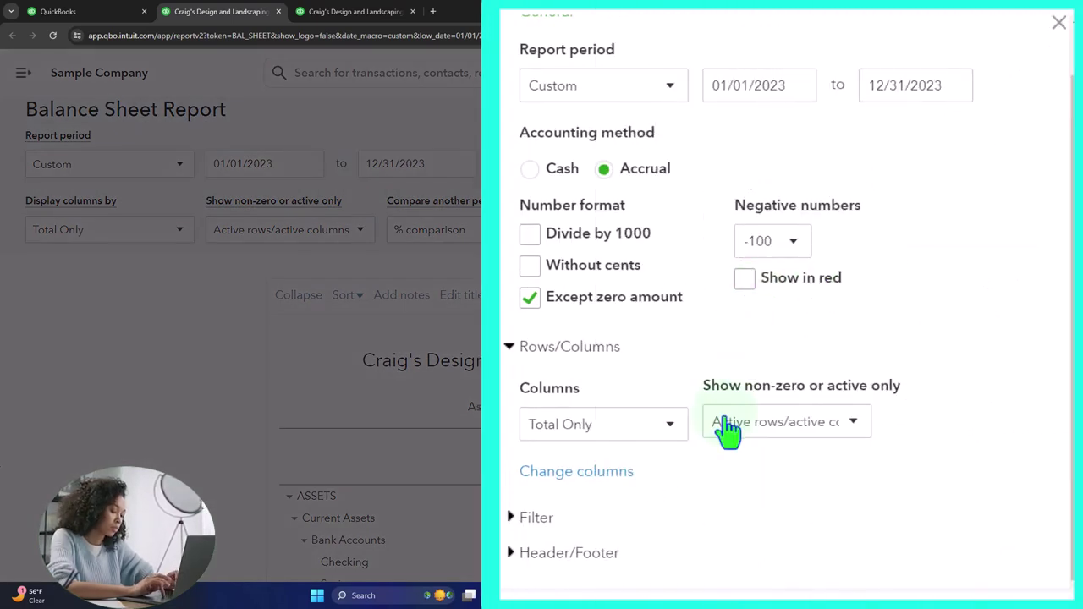
pyautogui.click(785, 246)
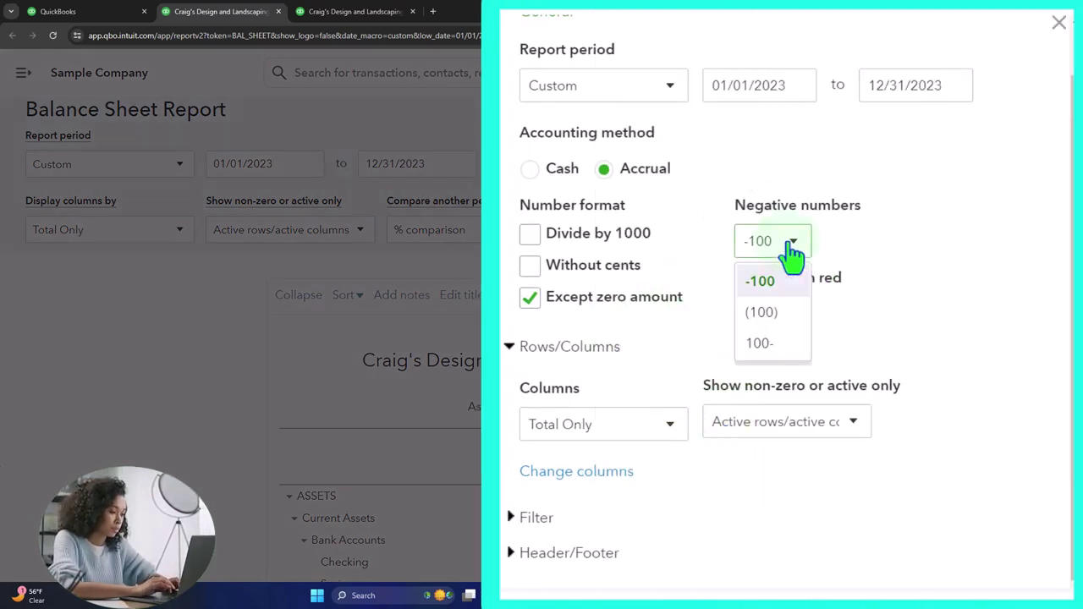
pyautogui.click(784, 313)
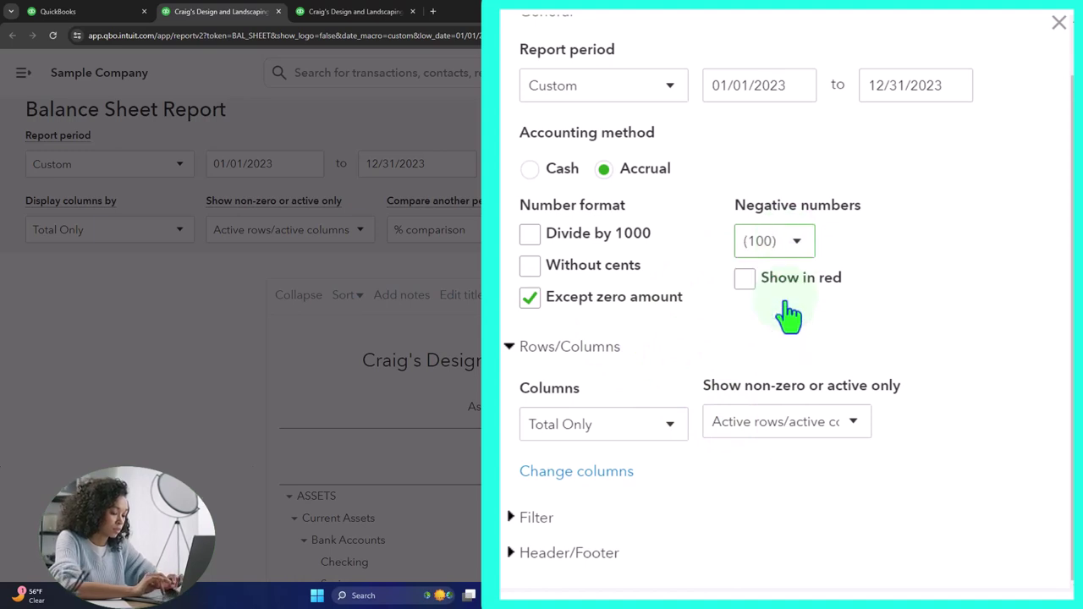
pyautogui.click(747, 284)
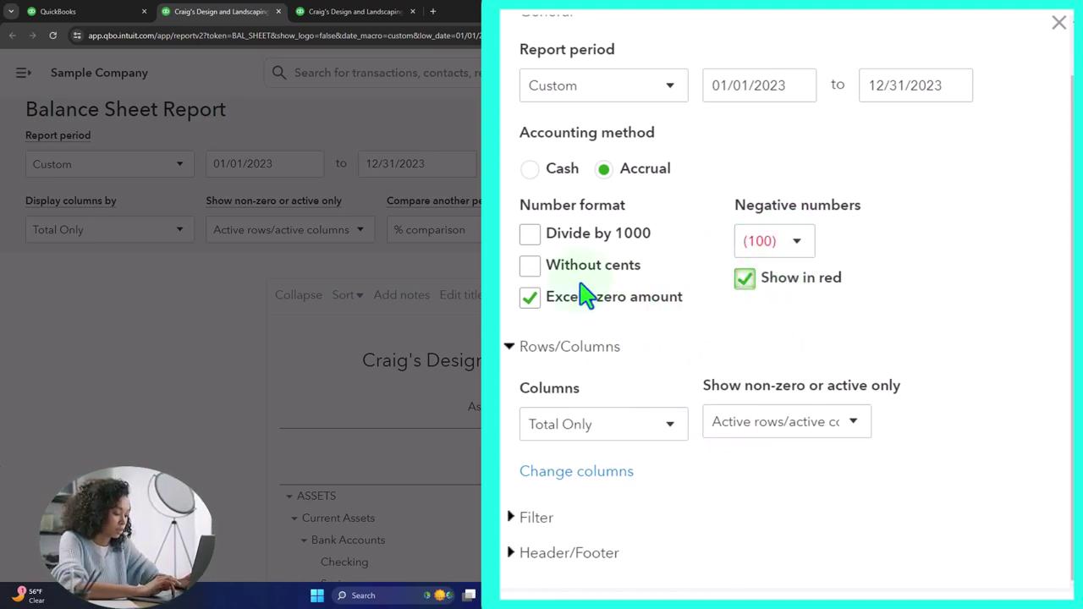
pyautogui.click(531, 271)
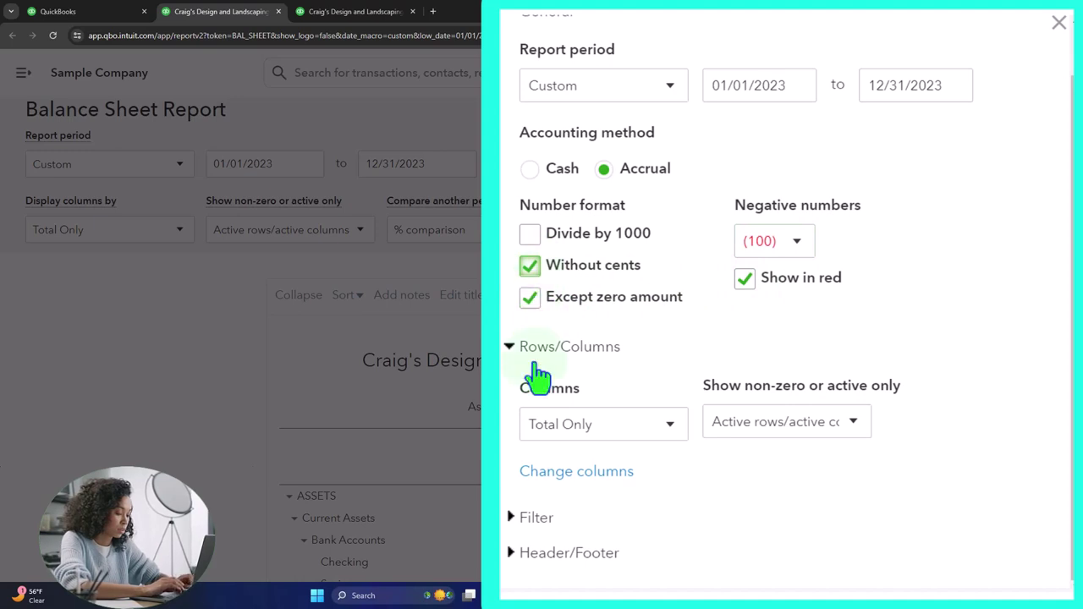
# Remove the date prepared, time prepared and report basis from the report footer, and run the customized report
pyautogui.click(517, 554)
pyautogui.scroll(-3, 603, 474)
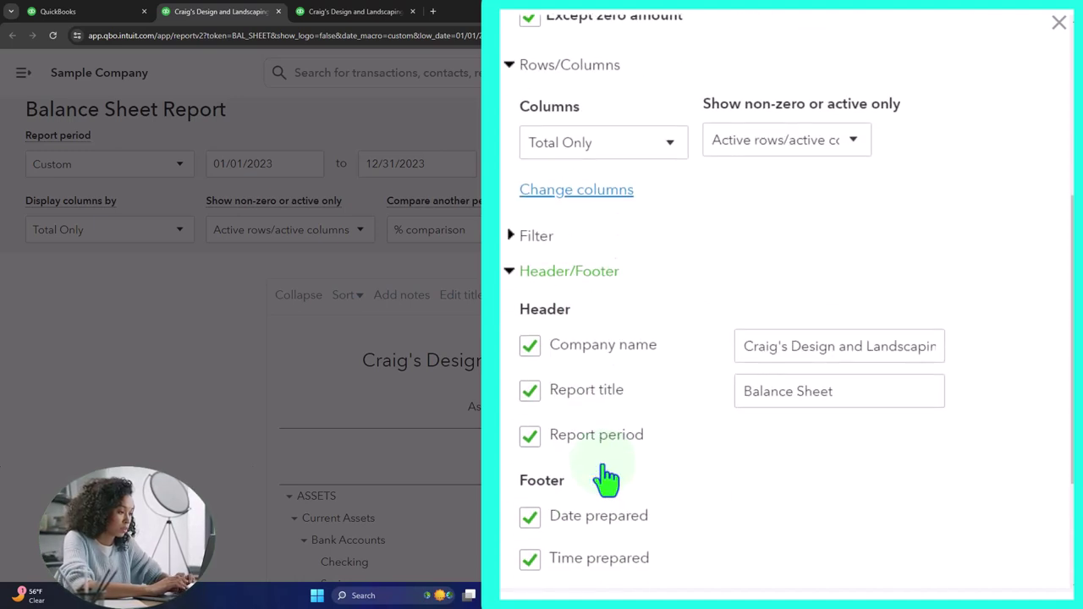
pyautogui.scroll(-2, 590, 454)
pyautogui.click(528, 377)
pyautogui.click(531, 419)
pyautogui.click(532, 462)
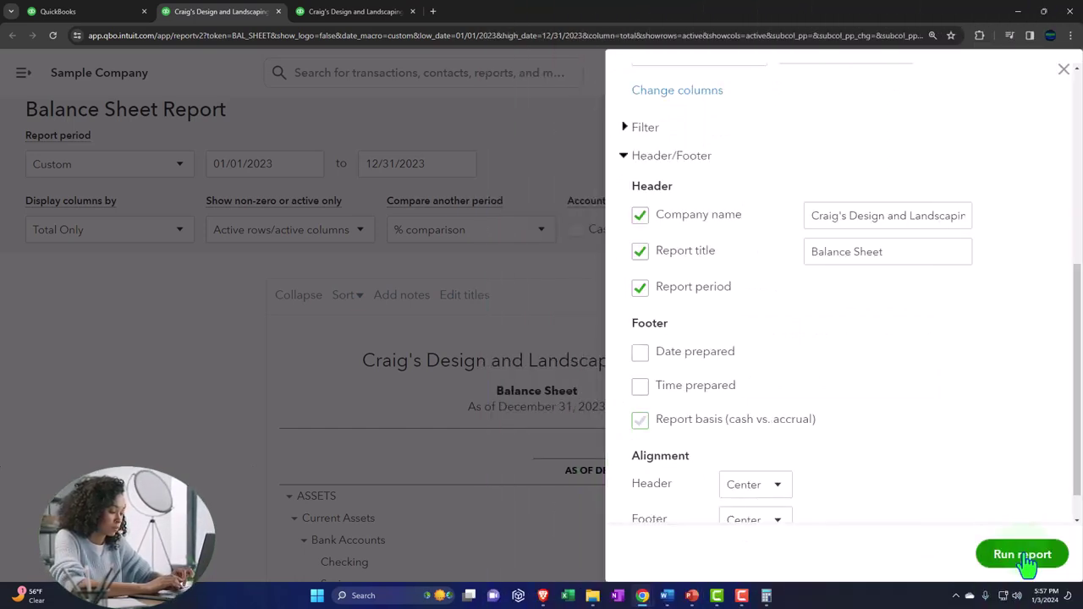
pyautogui.click(1022, 555)
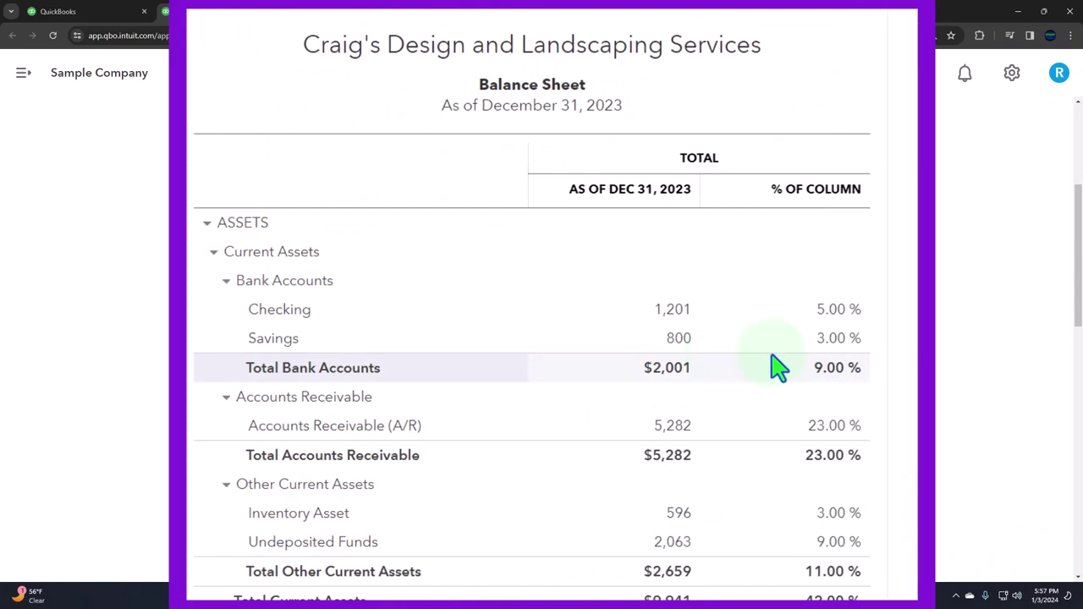
# Review the reformatted balance sheet down to total liabilities and equity, checking the rounded amounts and the format of negative equity figures
pyautogui.scroll(-10, 779, 367)
pyautogui.scroll(-2, 762, 366)
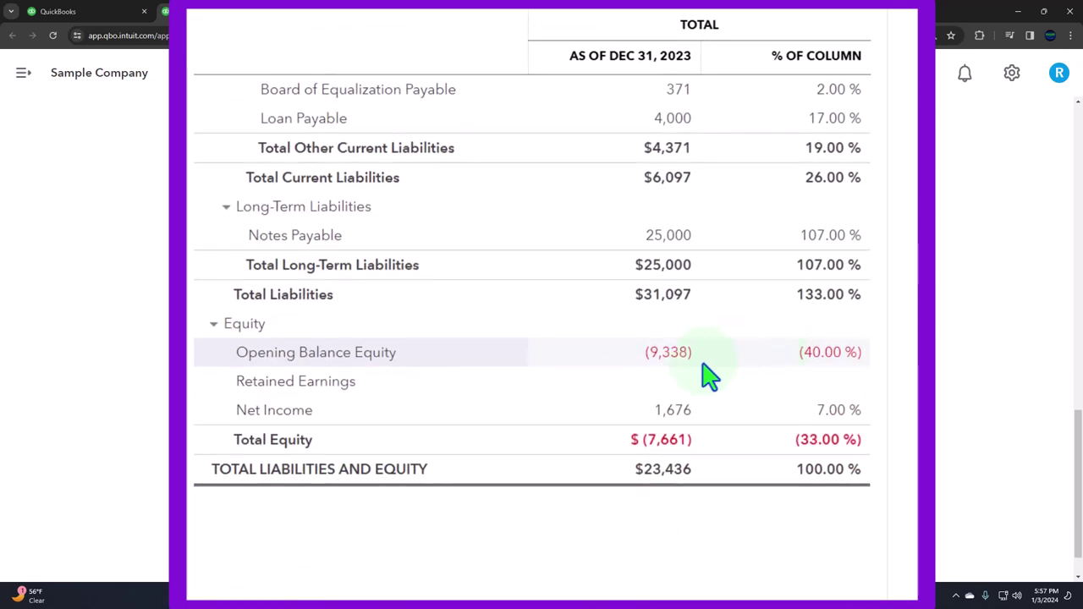
pyautogui.scroll(-1, 703, 375)
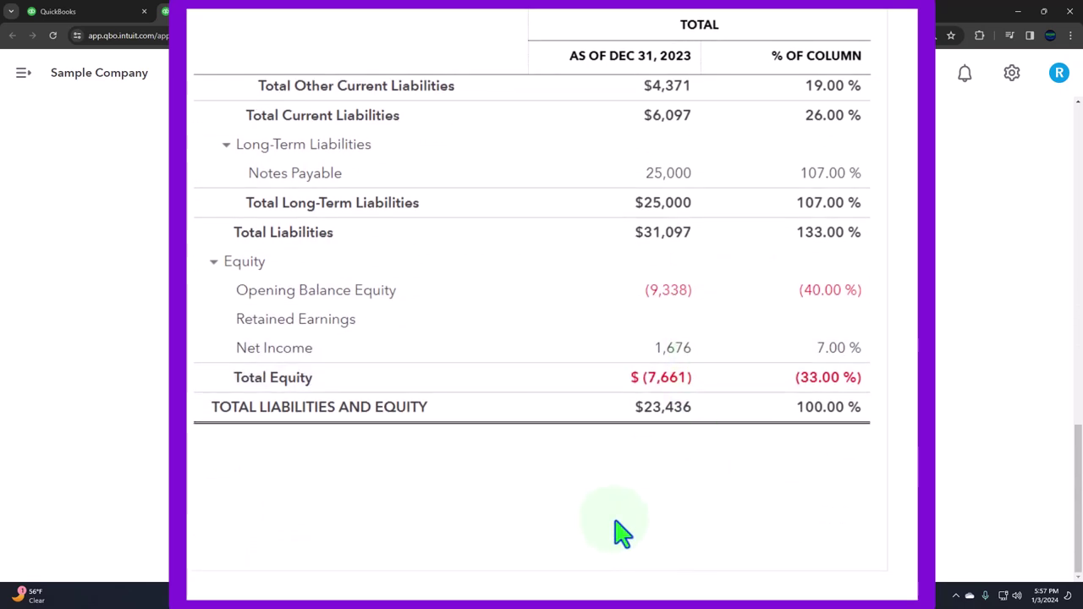
pyautogui.scroll(8, 617, 532)
pyautogui.scroll(4, 602, 506)
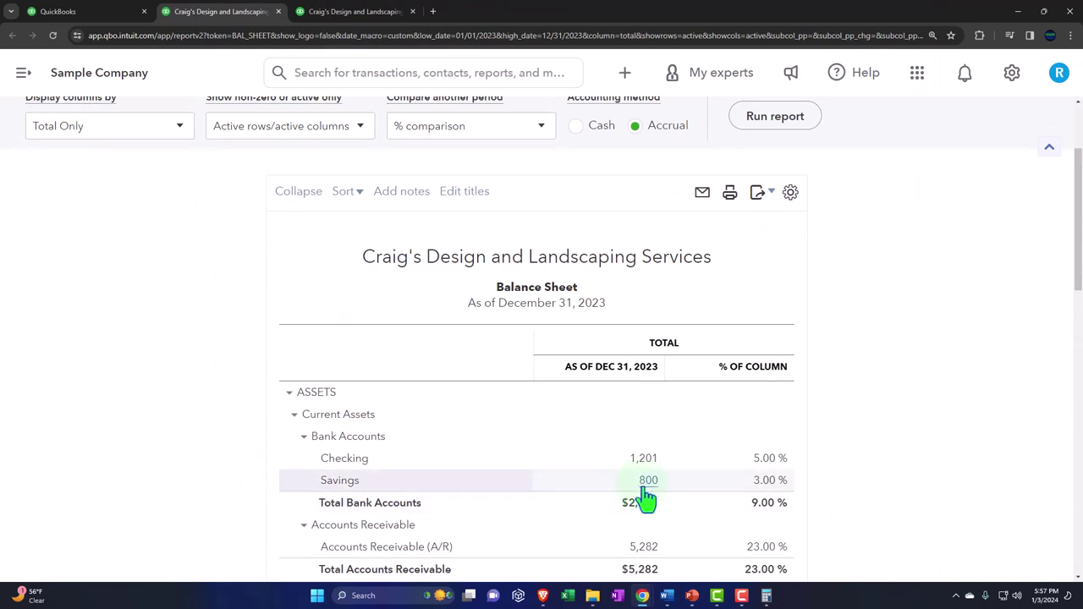
pyautogui.scroll(2, 647, 500)
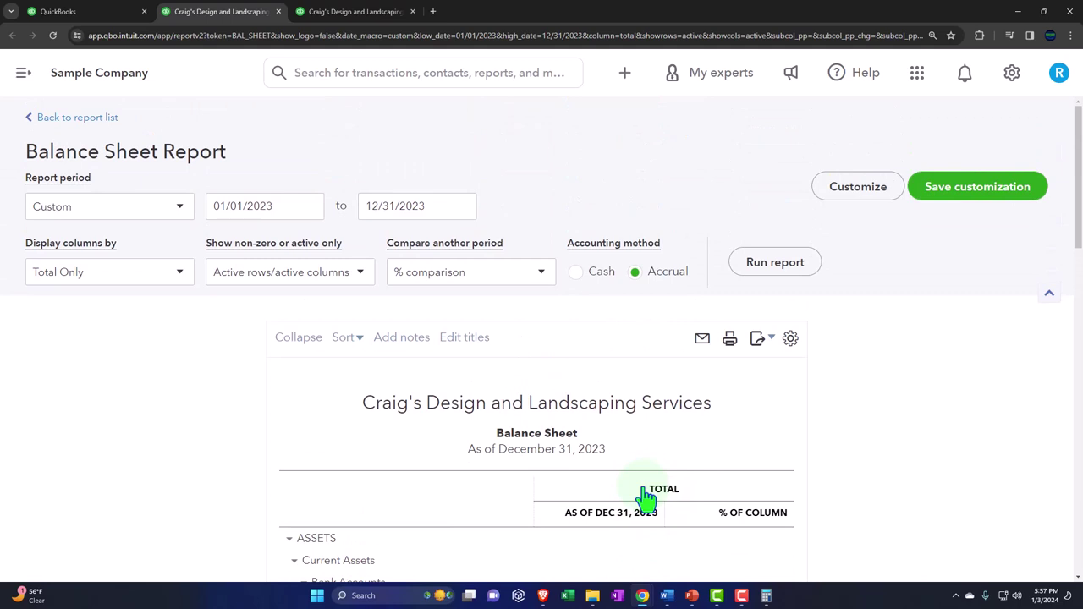
# Save the customization under the report name Balance Sheet with a group name entered and no sharing, and view the saved report
pyautogui.click(952, 203)
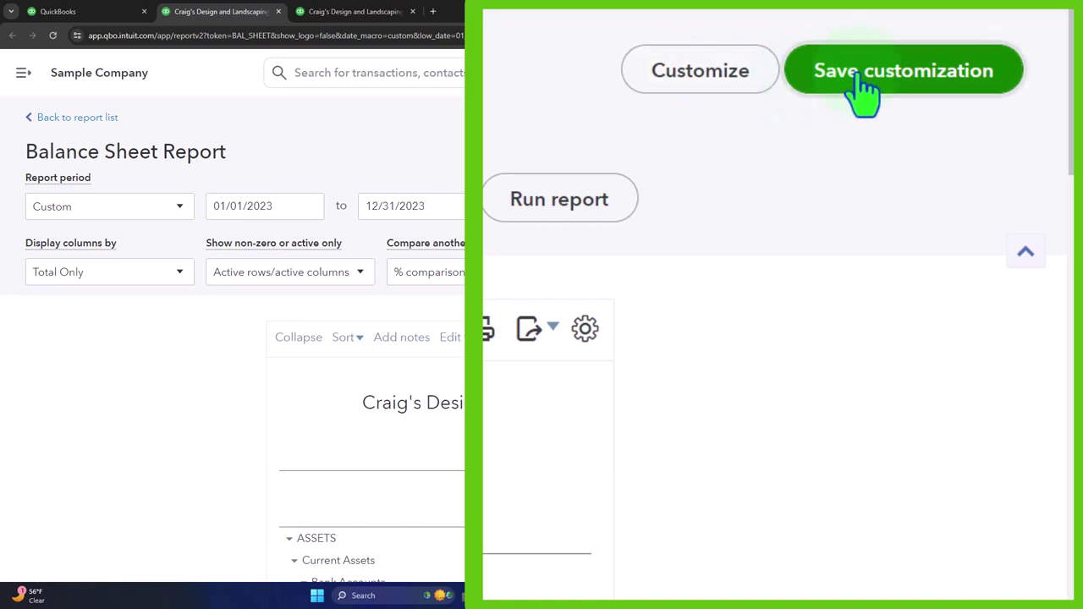
pyautogui.click(856, 82)
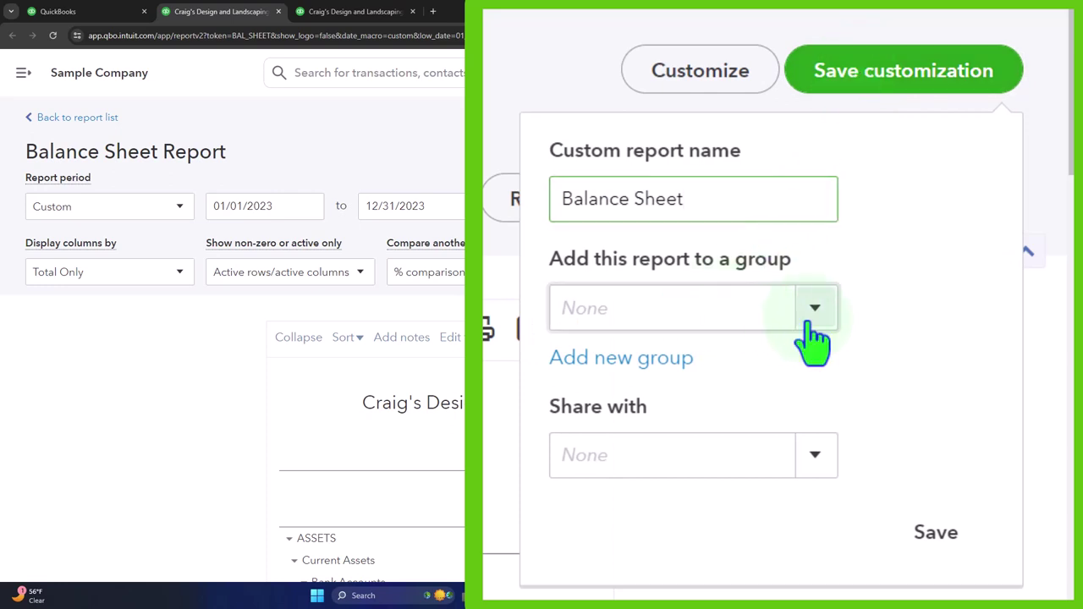
pyautogui.click(745, 312)
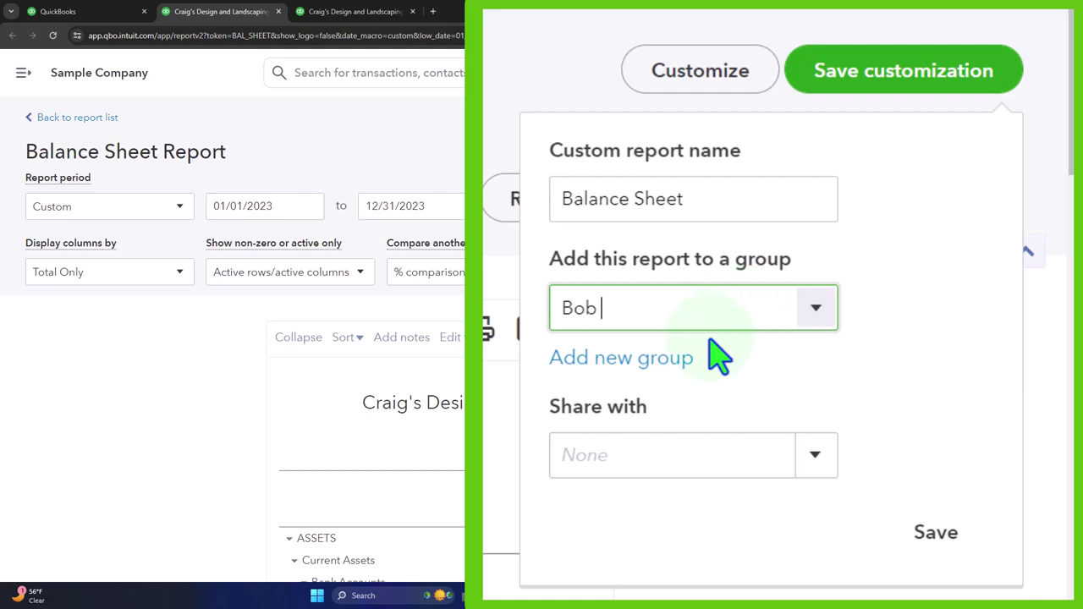
pyautogui.click(677, 360)
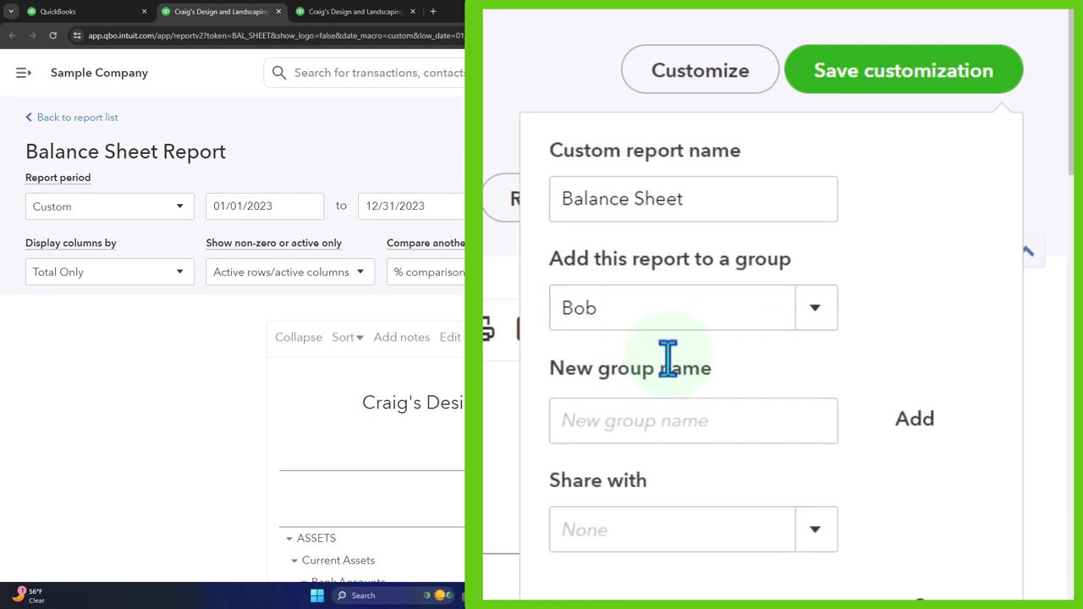
pyautogui.click(819, 548)
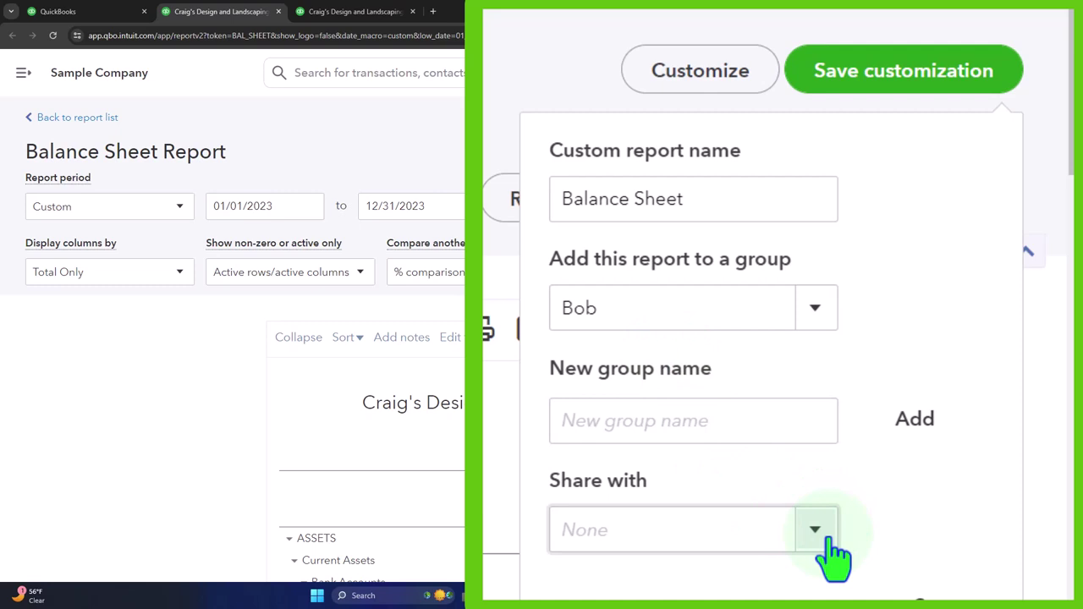
pyautogui.click(834, 552)
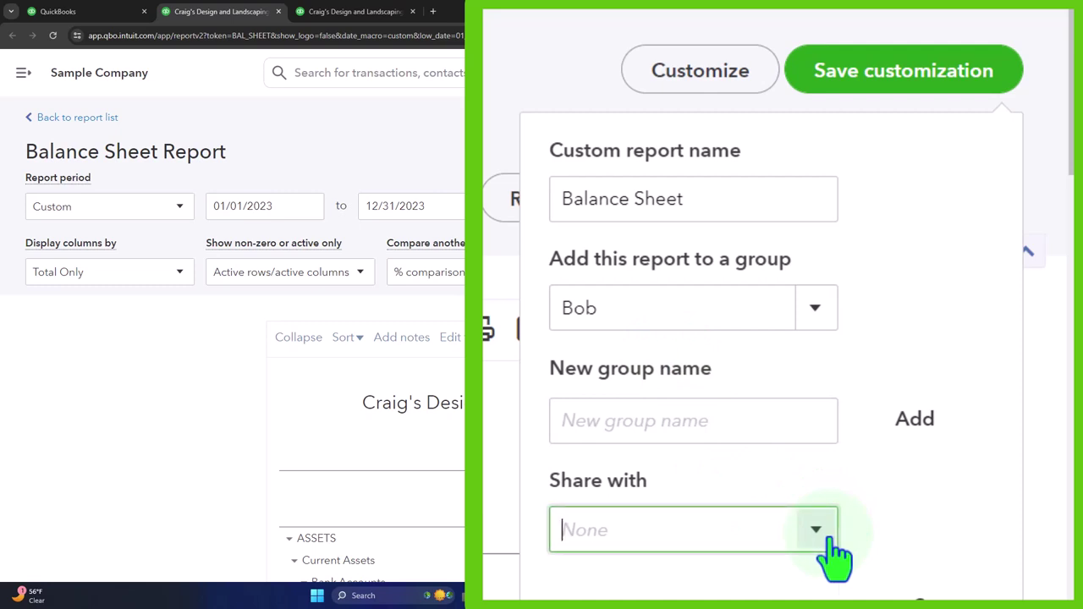
pyautogui.click(904, 515)
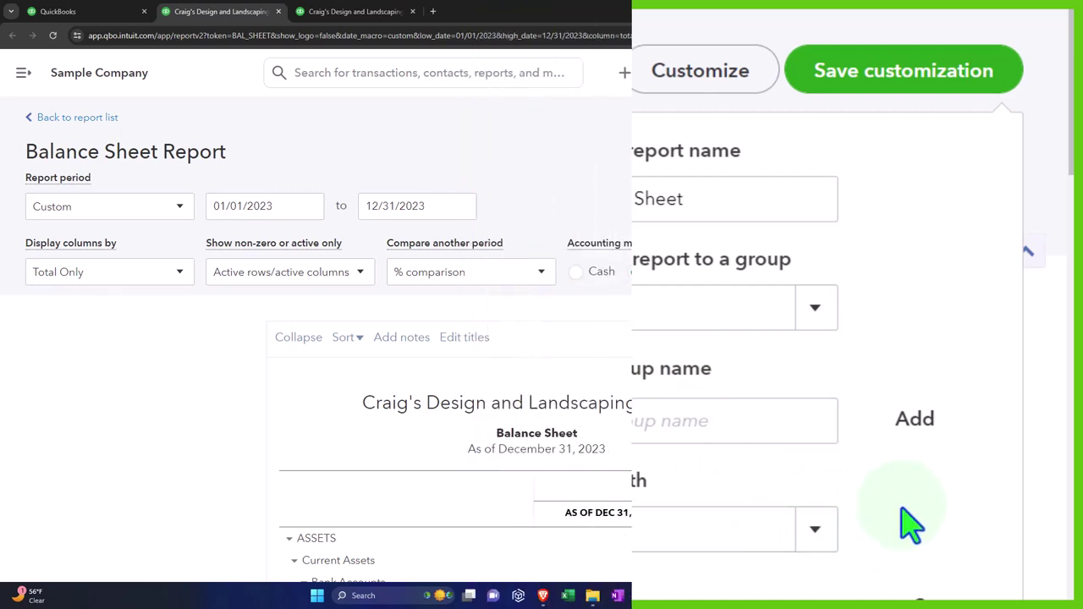
pyautogui.click(1006, 508)
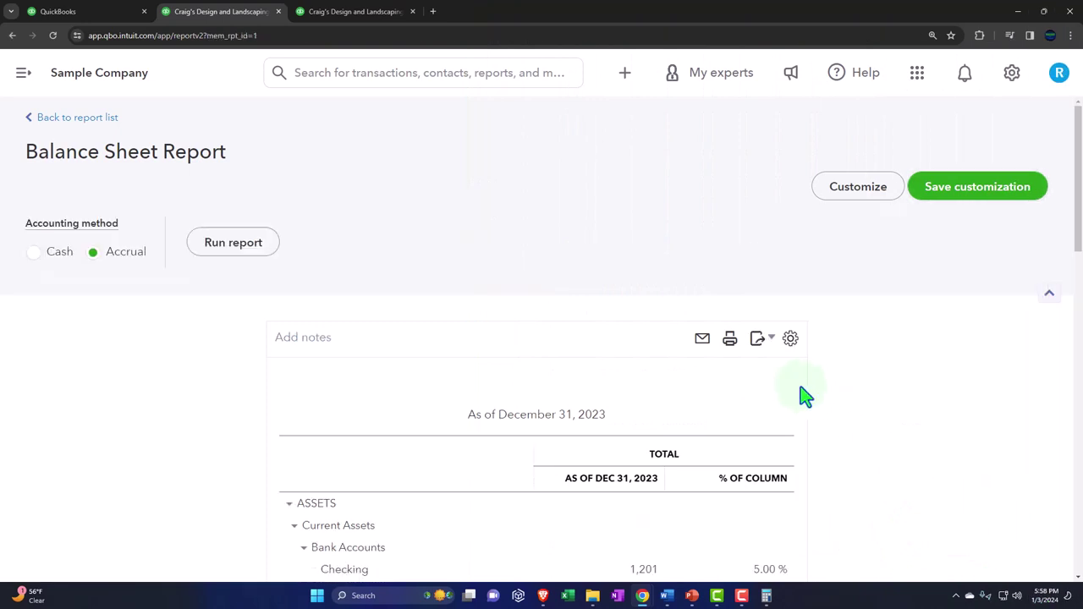
pyautogui.scroll(-3, 689, 366)
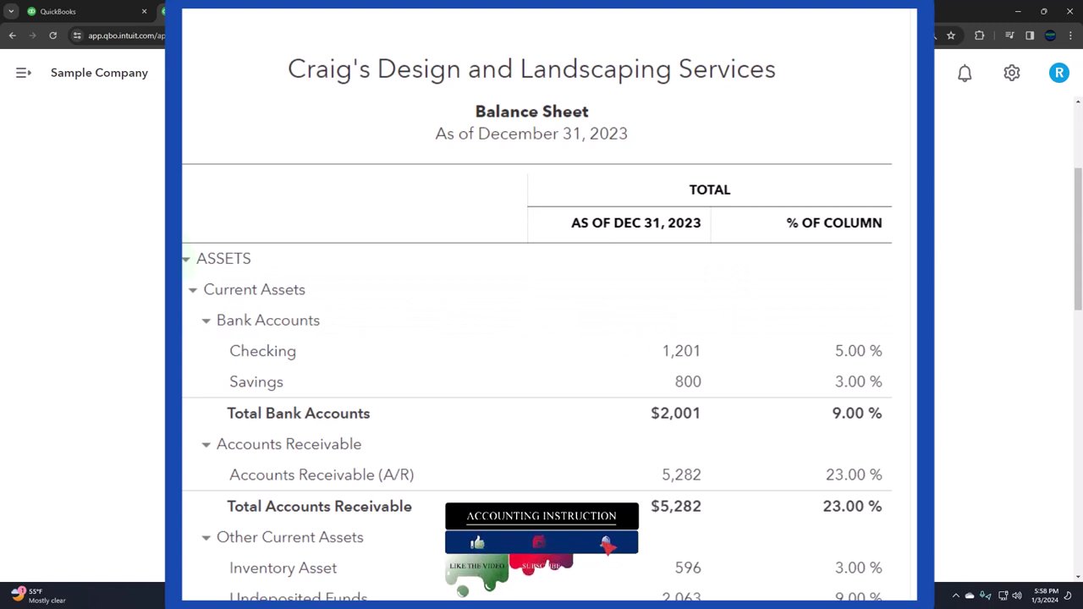
# Open the saved Balance Sheet from the custom reports list and review its layout and report settings
pyautogui.click(107, 22)
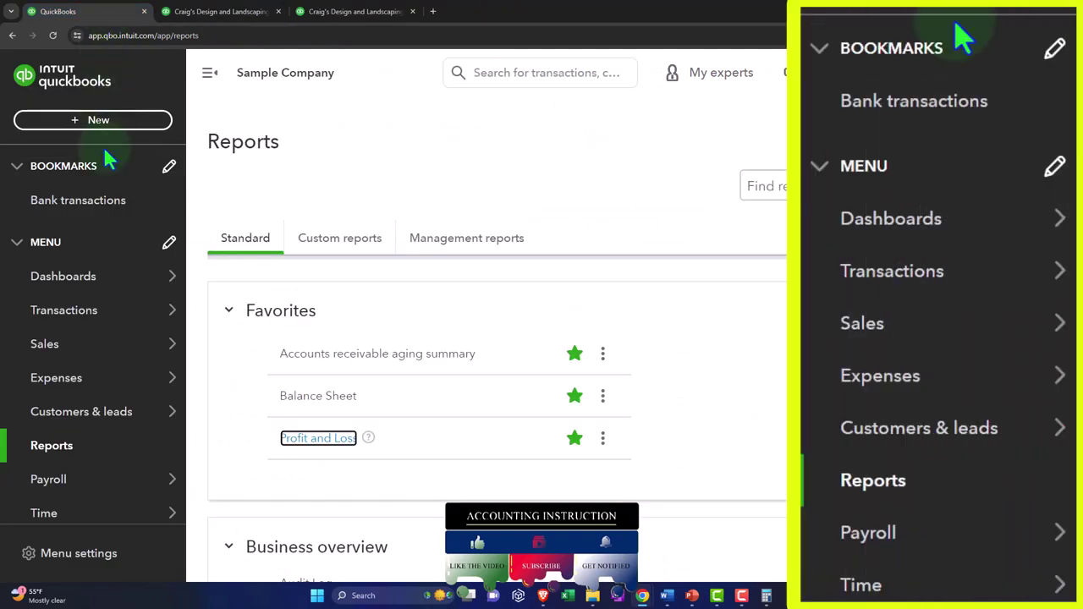
pyautogui.click(57, 455)
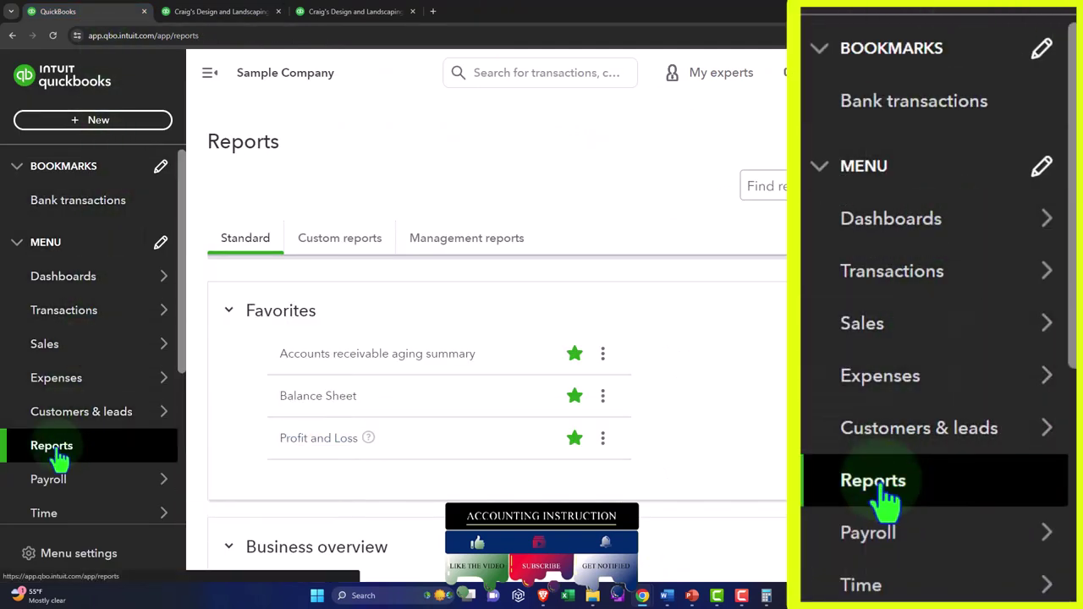
pyautogui.click(340, 242)
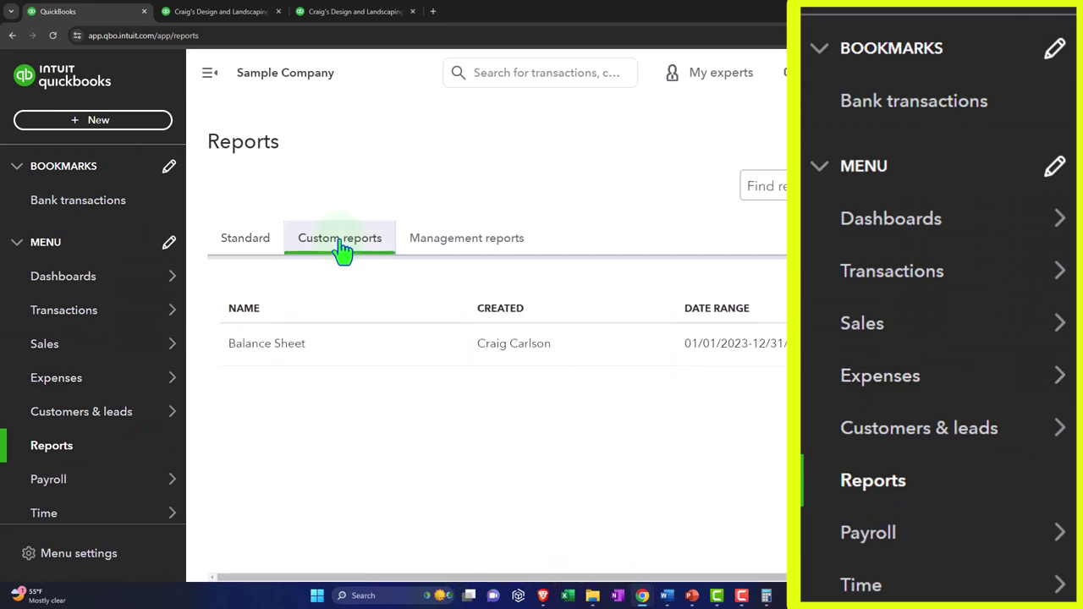
pyautogui.click(285, 354)
pyautogui.click(210, 75)
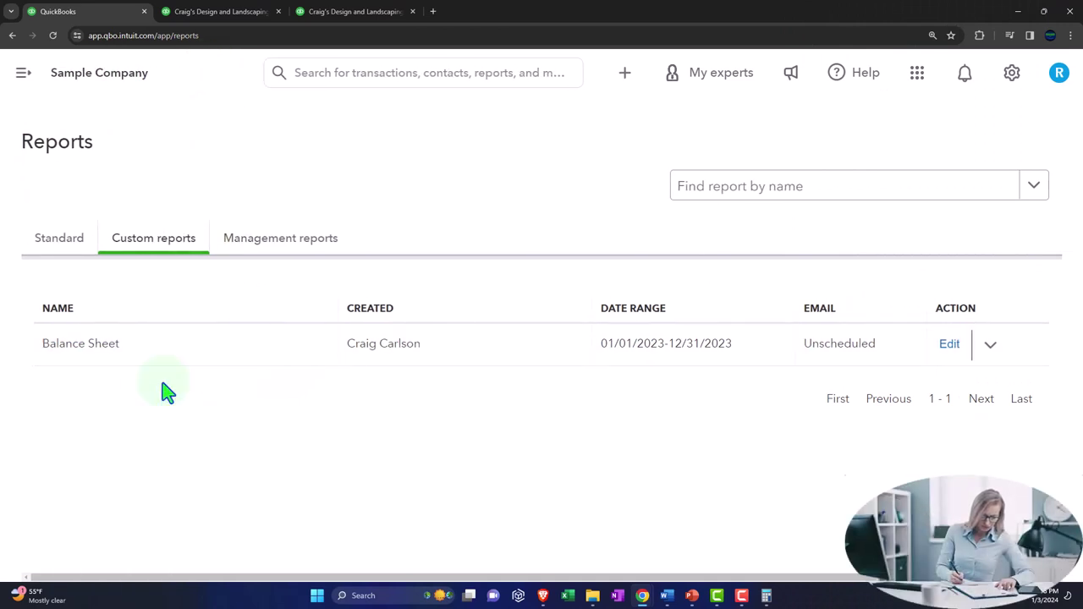
pyautogui.click(108, 349)
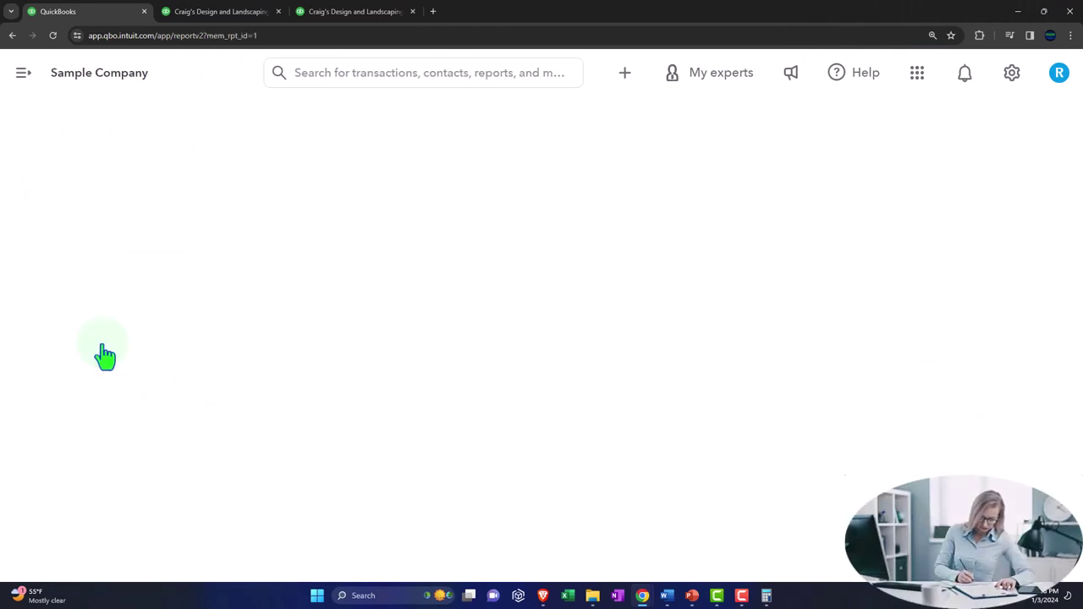
pyautogui.scroll(-3, 182, 402)
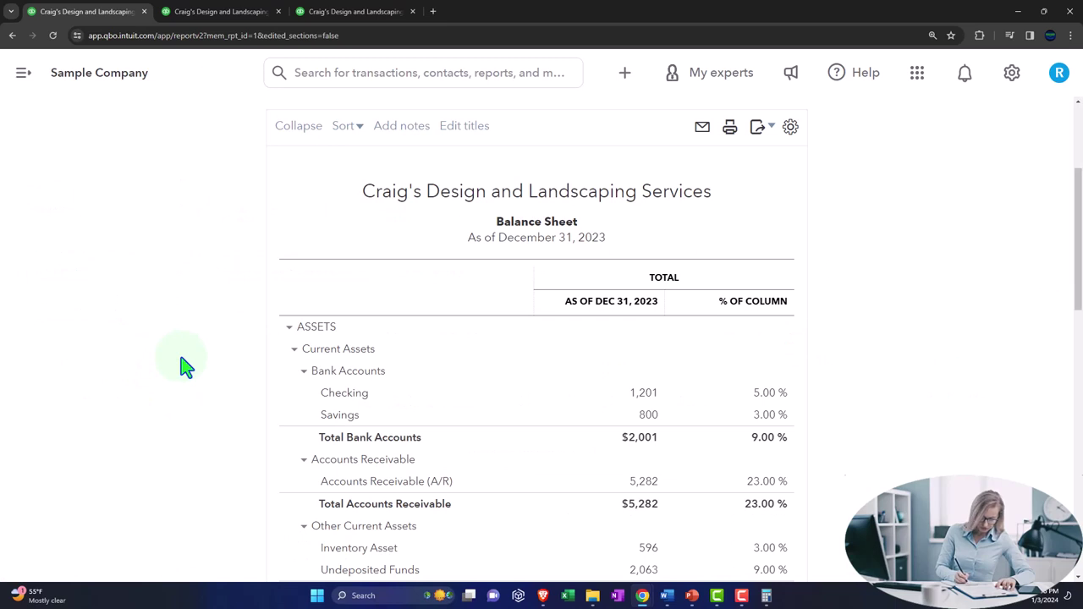
pyautogui.scroll(2, 182, 364)
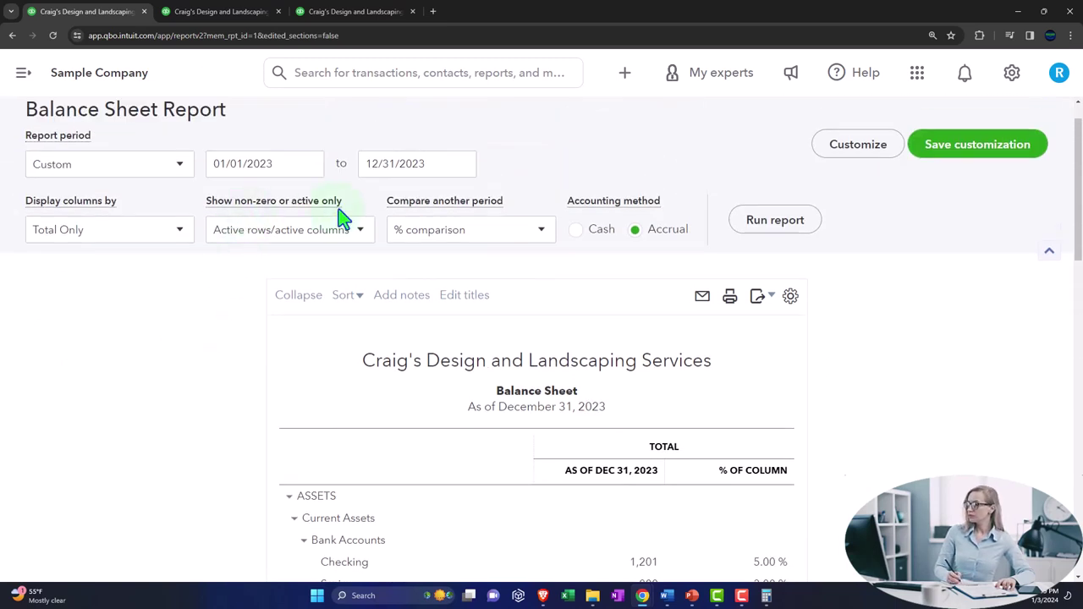
# Return to the reports page, view the available management reports, and go back to the custom reports list
pyautogui.click(23, 73)
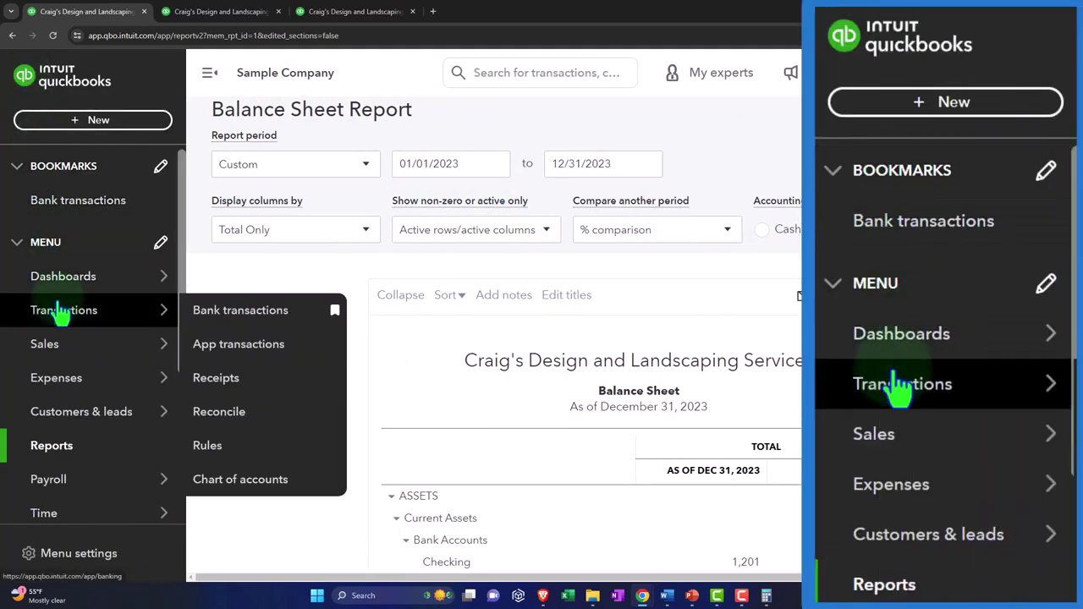
pyautogui.click(56, 447)
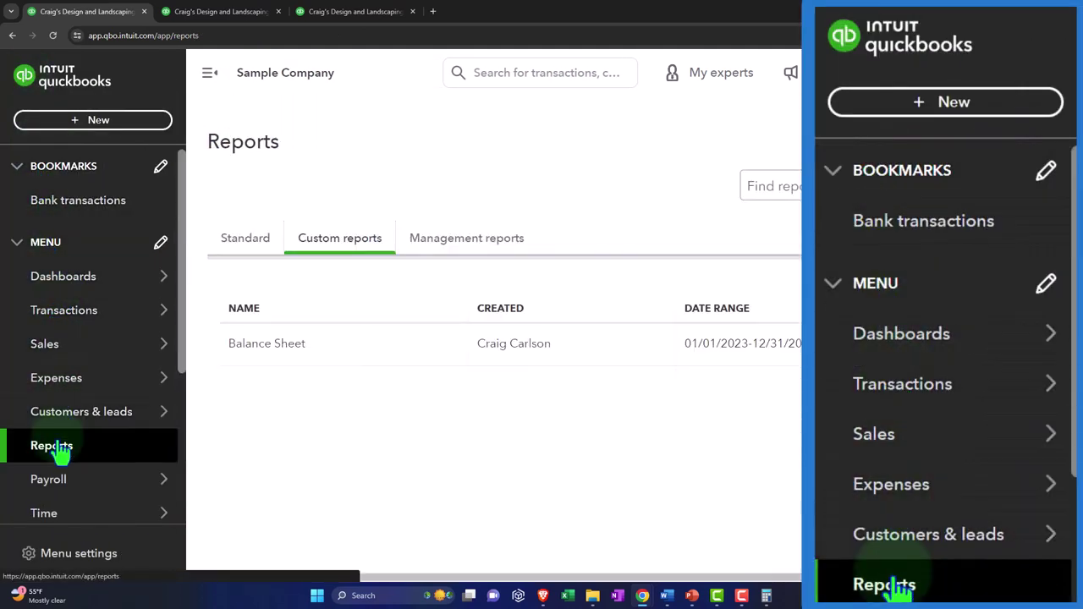
pyautogui.click(354, 264)
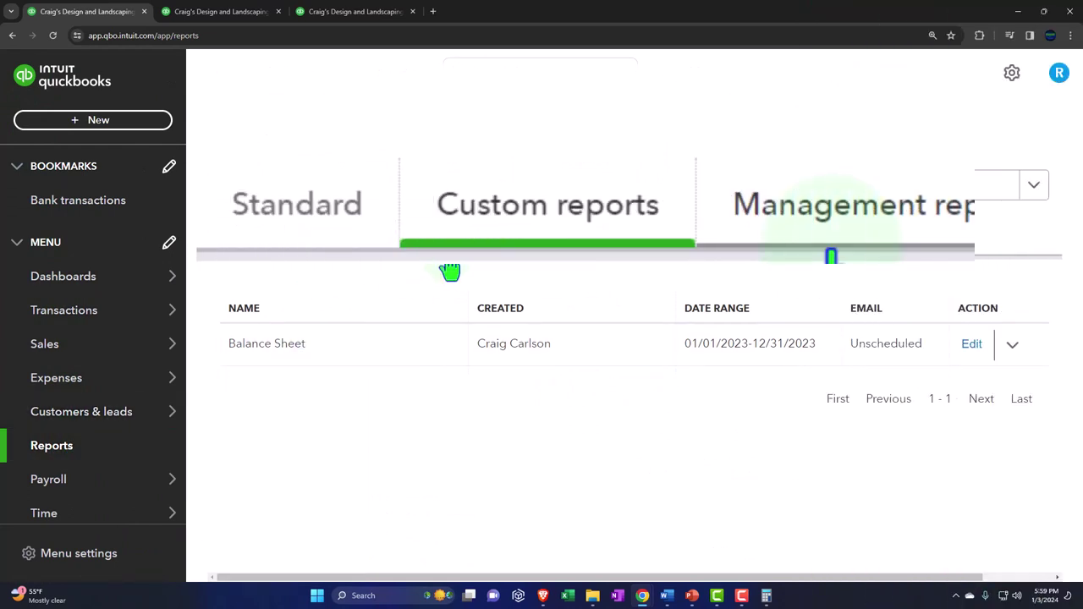
pyautogui.click(454, 247)
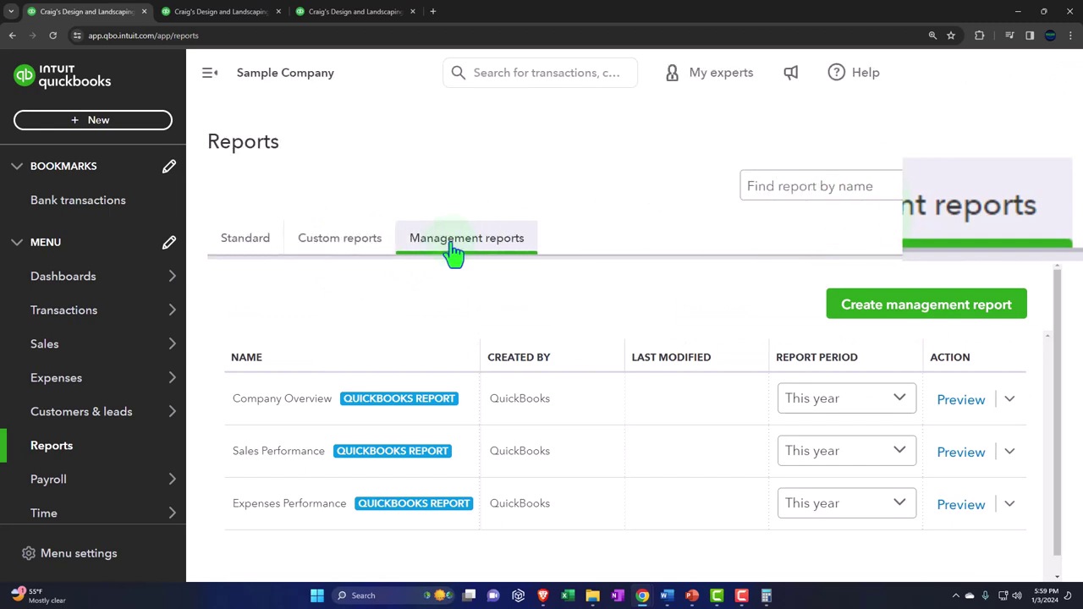
pyautogui.click(208, 72)
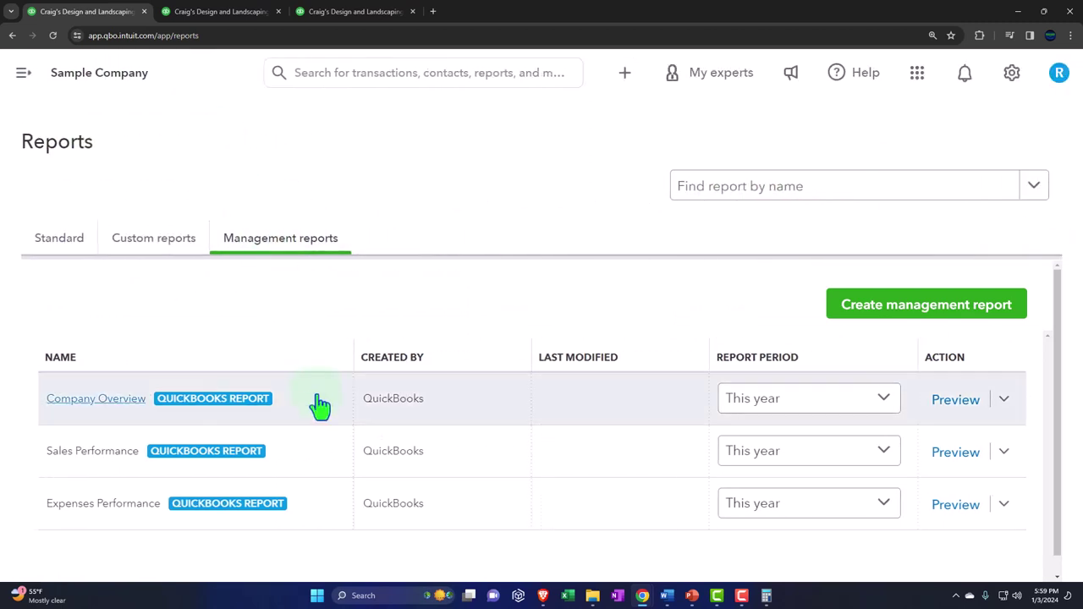
pyautogui.click(165, 259)
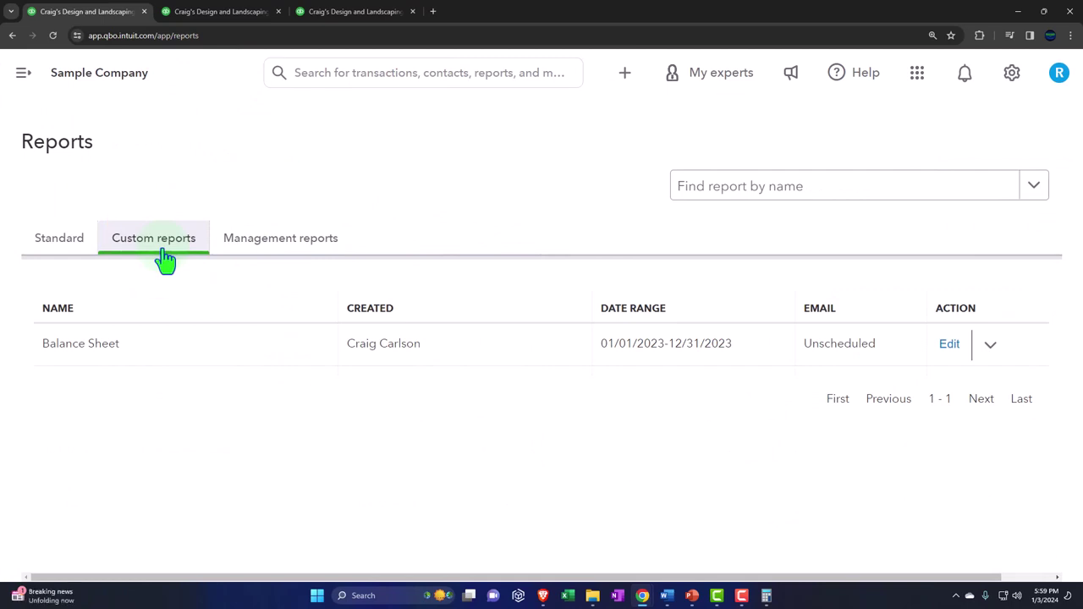
# Change the title in the other open balance sheet report's header to Vertical Analysis Balance Sheet
pyautogui.click(217, 24)
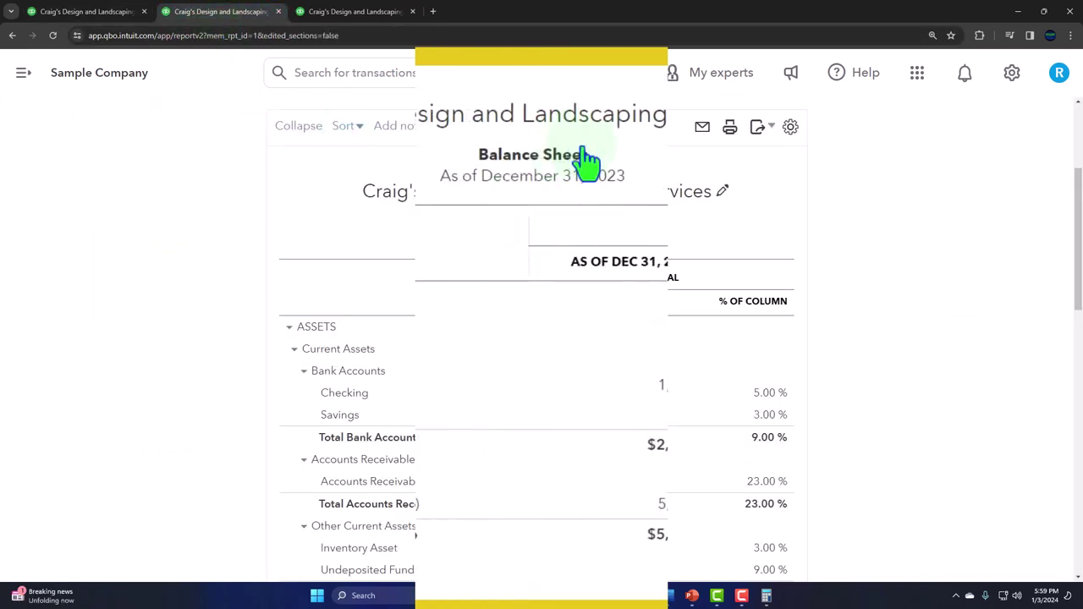
pyautogui.click(584, 165)
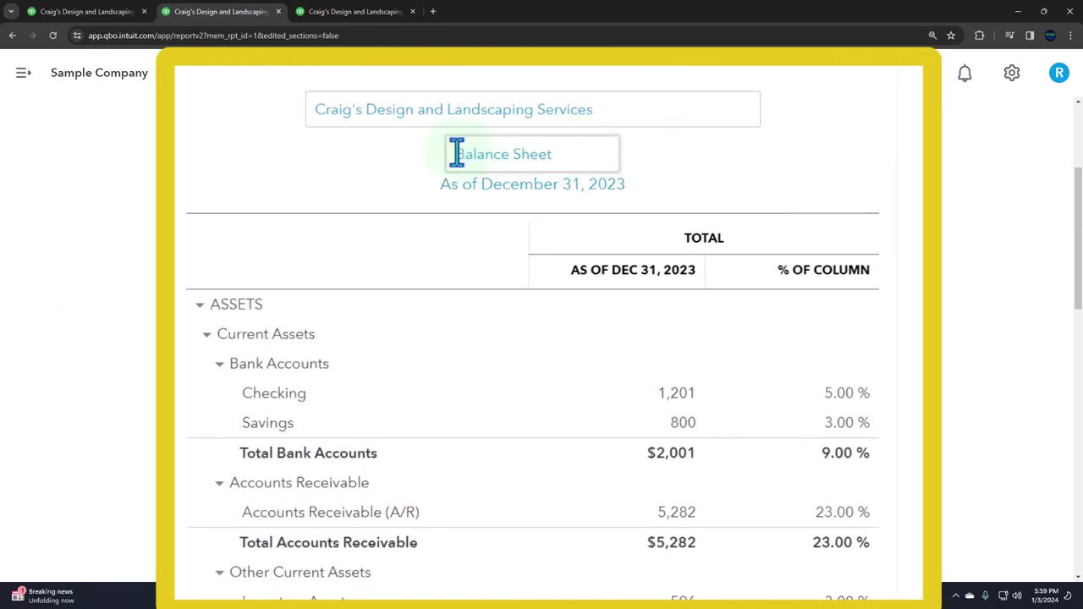
pyautogui.click(457, 154)
pyautogui.write('Vertical')
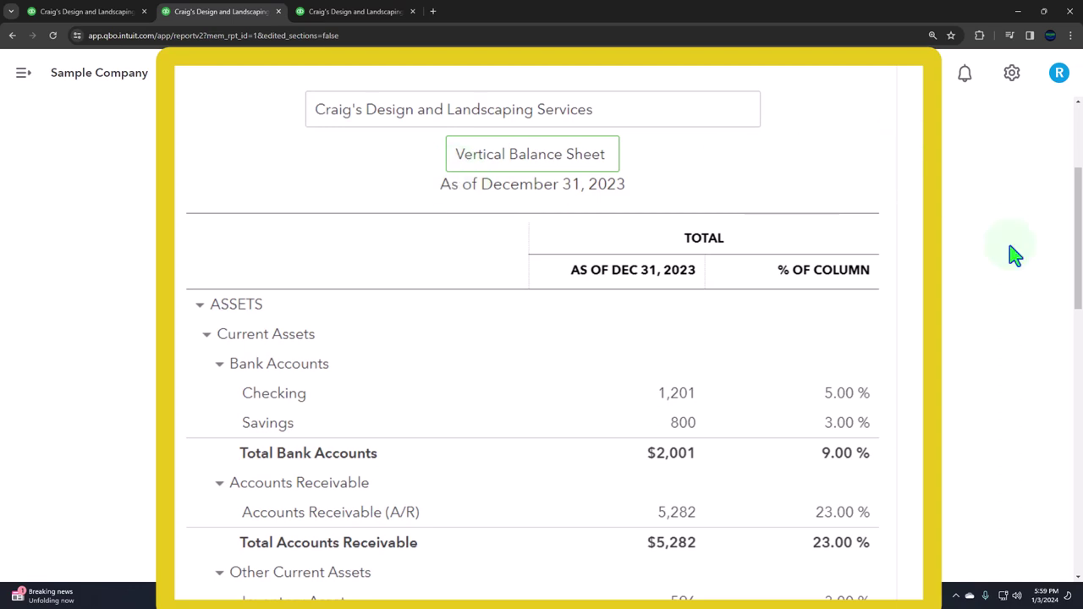
pyautogui.hotkey('alt', 'Tab')
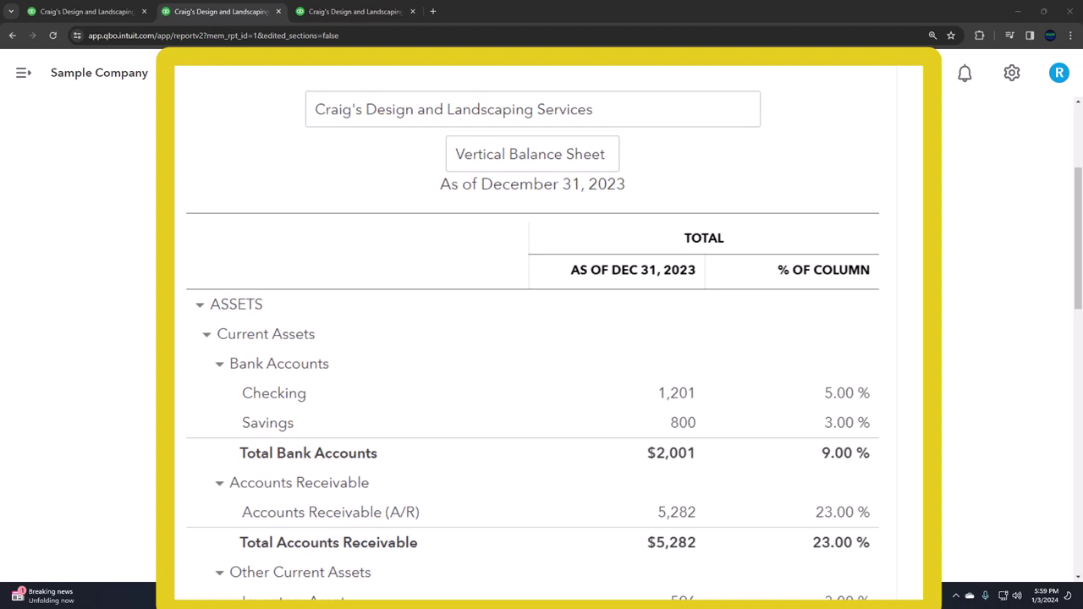
pyautogui.click(516, 151)
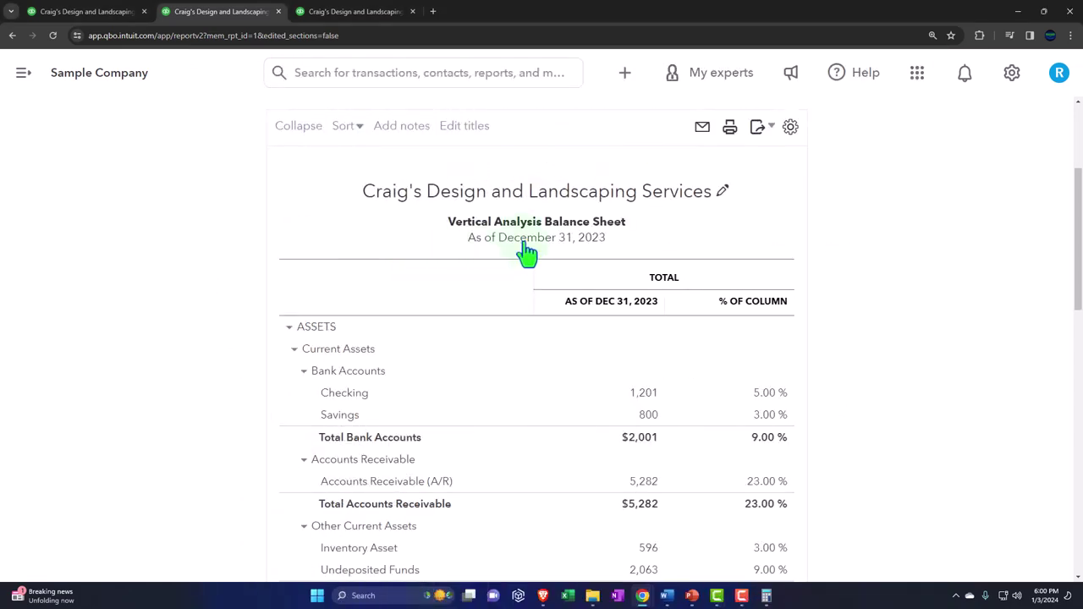
# Edit the saved Balance Sheet entry in the custom reports list and rename it Vertical Analysis Balance Sheet
pyautogui.click(93, 12)
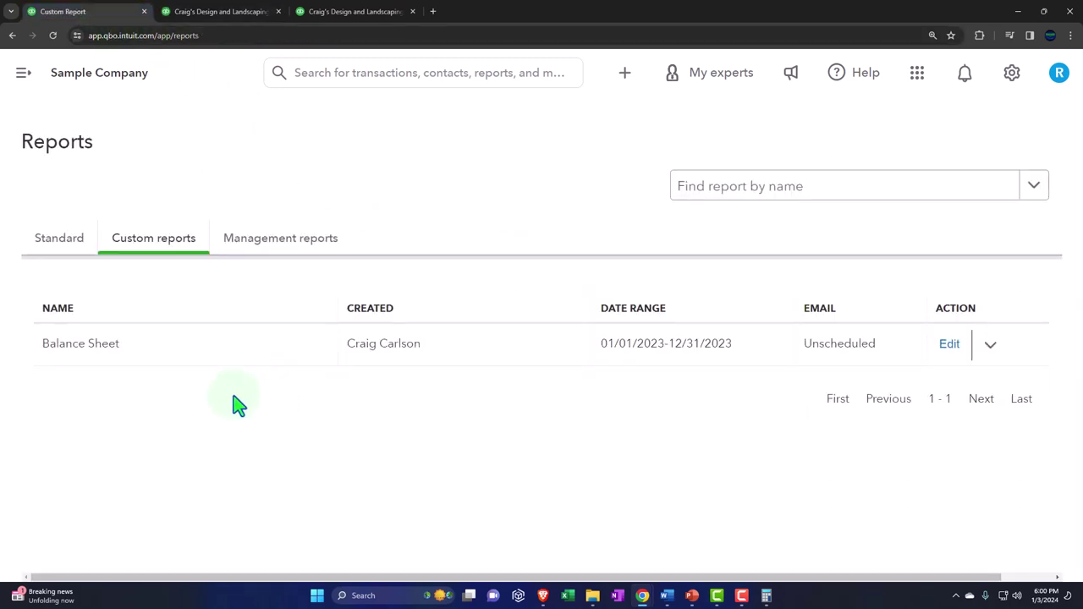
pyautogui.click(952, 347)
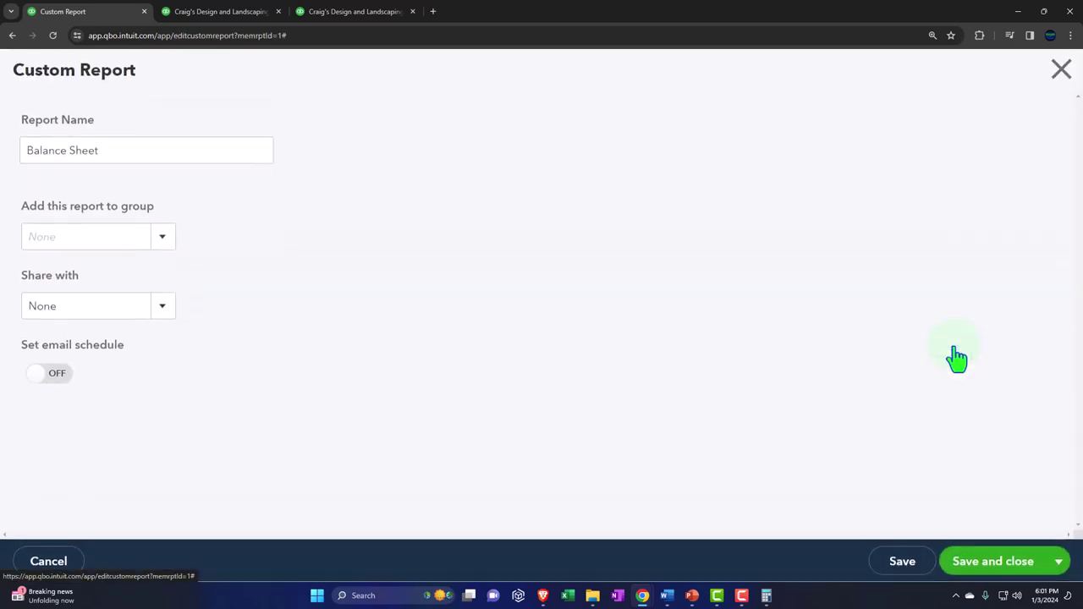
pyautogui.click(39, 153)
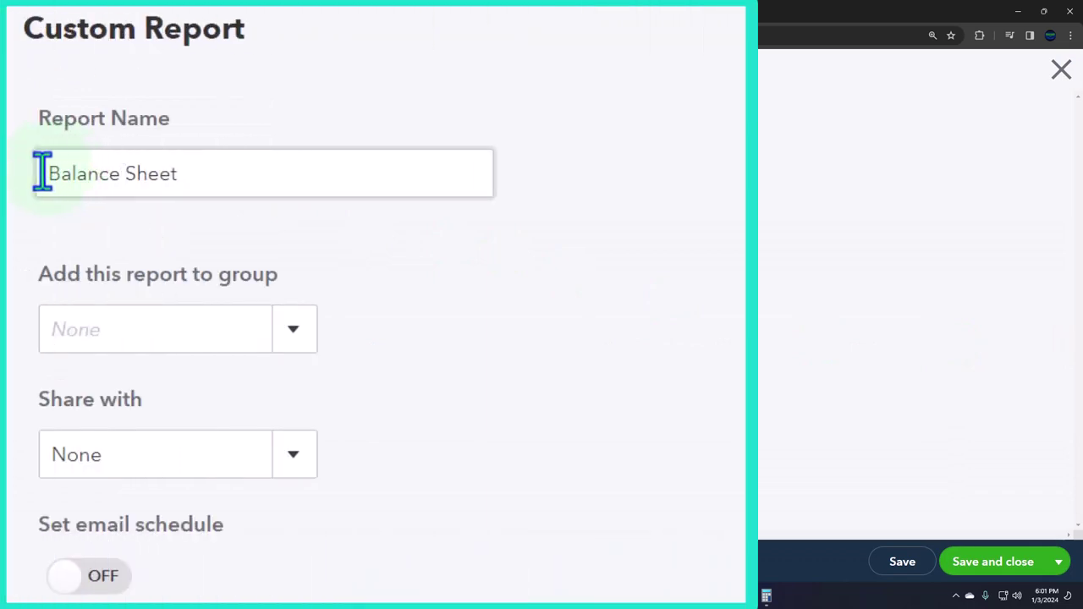
pyautogui.click(43, 172)
pyautogui.click(44, 182)
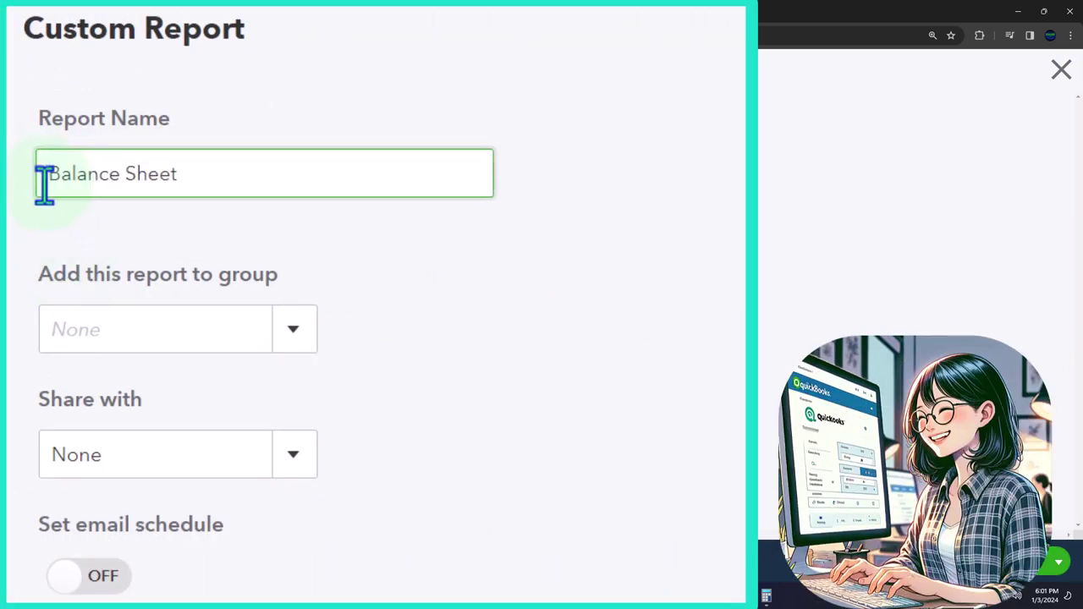
pyautogui.write('Vertical ')
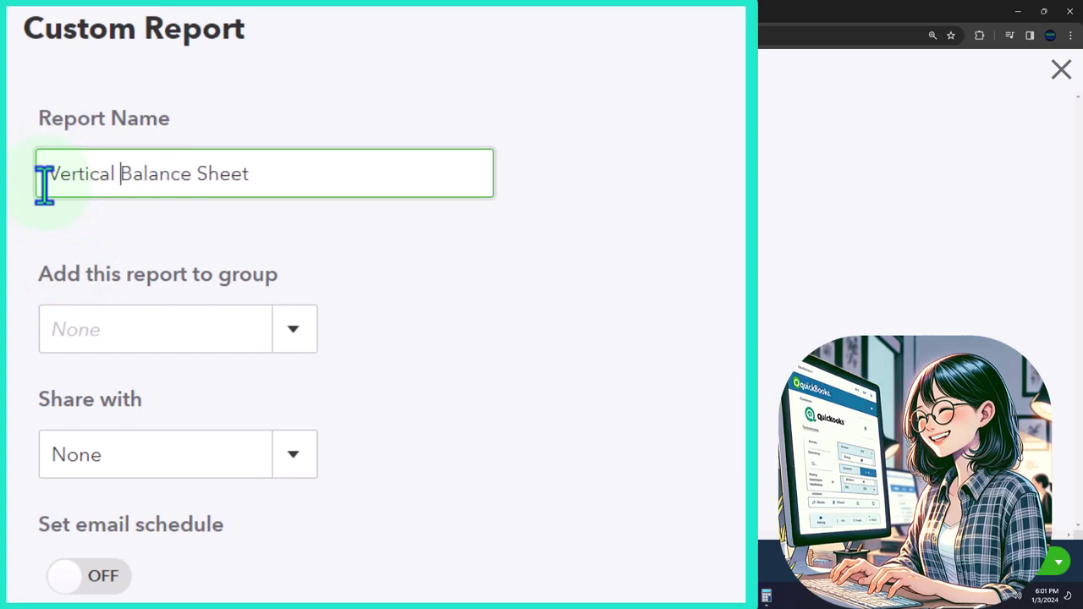
pyautogui.write('Analyssis')
pyautogui.press('BackSpace')
pyautogui.press('BackSpace')
pyautogui.press('BackSpace')
pyautogui.write('uis')
pyautogui.press('BackSpace')
pyautogui.press('BackSpace')
pyautogui.press('BackSpace')
pyautogui.write('is')
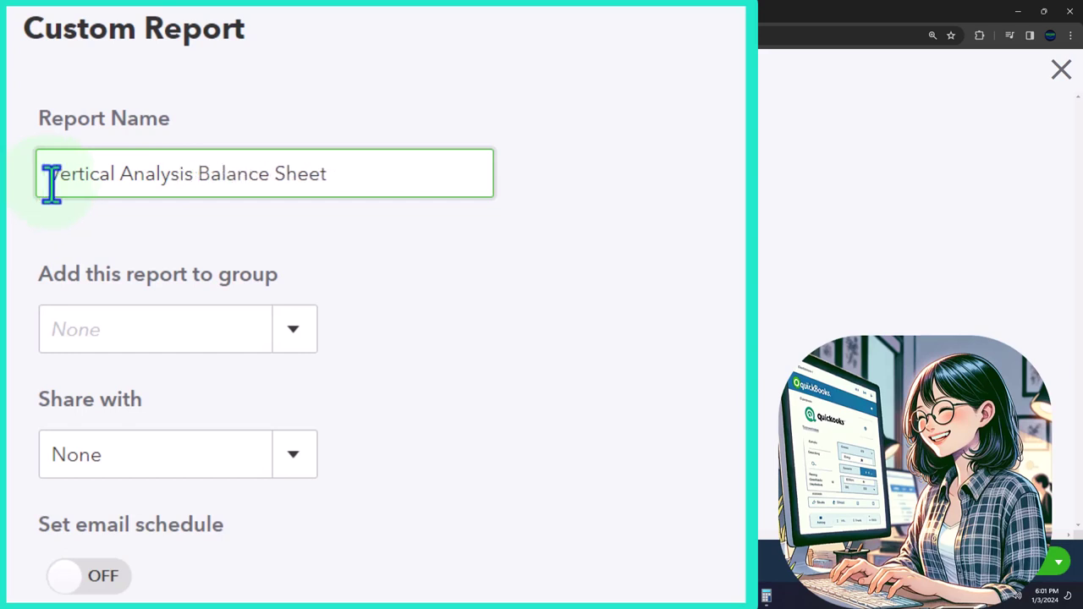
# Add the custom report to a newly named report group, save it, and check the group in the custom reports list
pyautogui.click(285, 328)
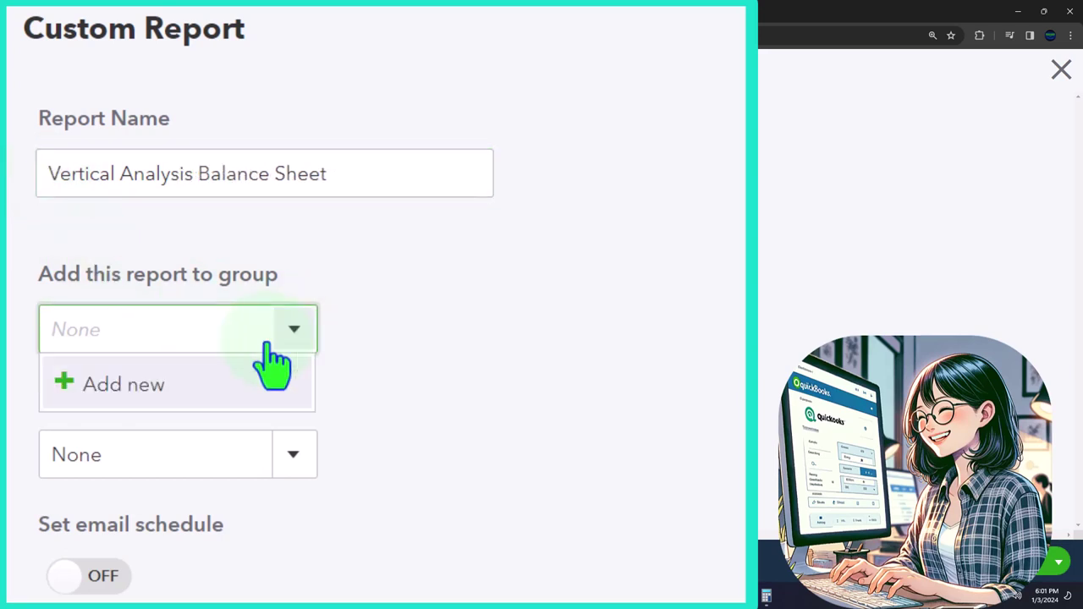
pyautogui.click(199, 391)
pyautogui.write('Bob')
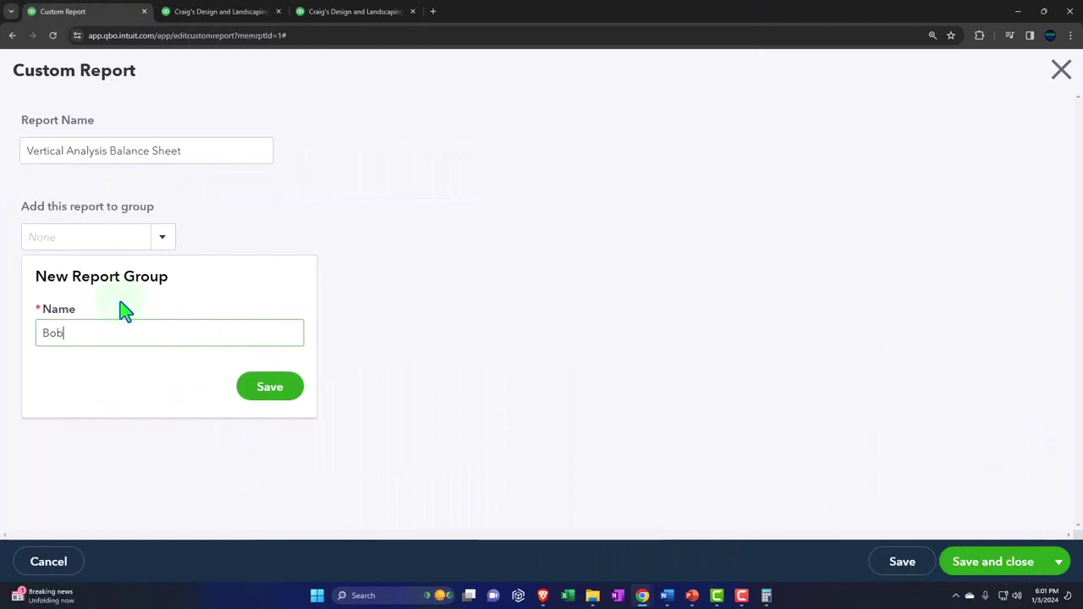
pyautogui.click(266, 387)
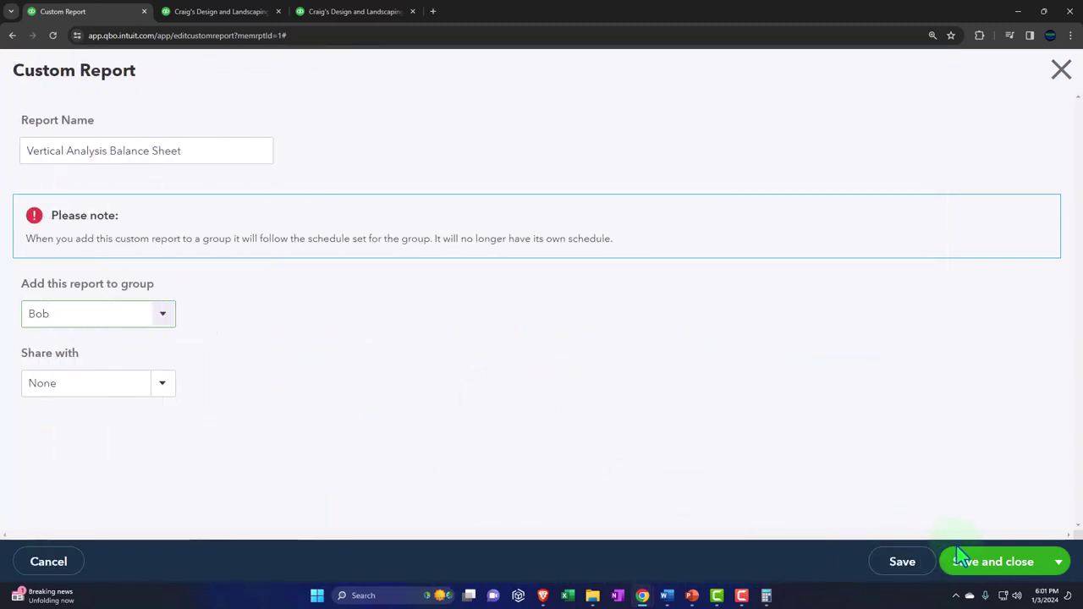
pyautogui.click(922, 567)
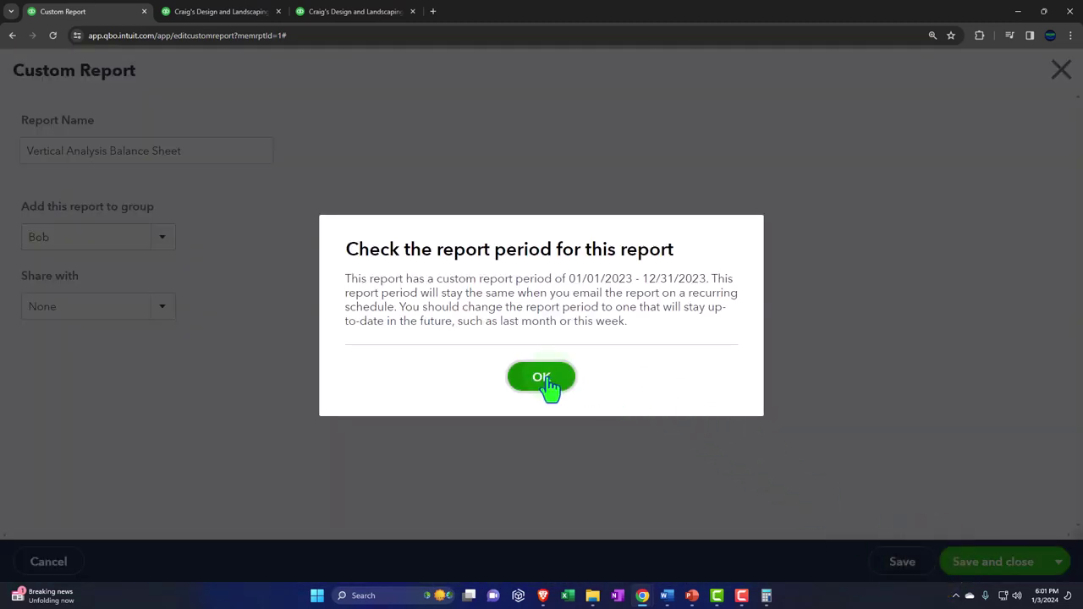
pyautogui.click(546, 382)
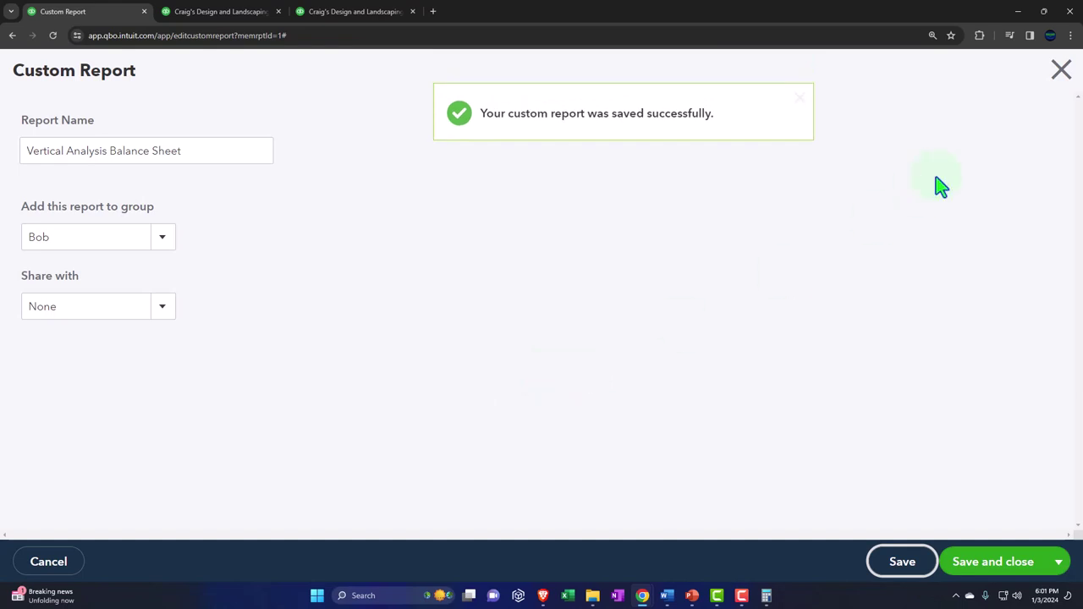
pyautogui.click(1061, 71)
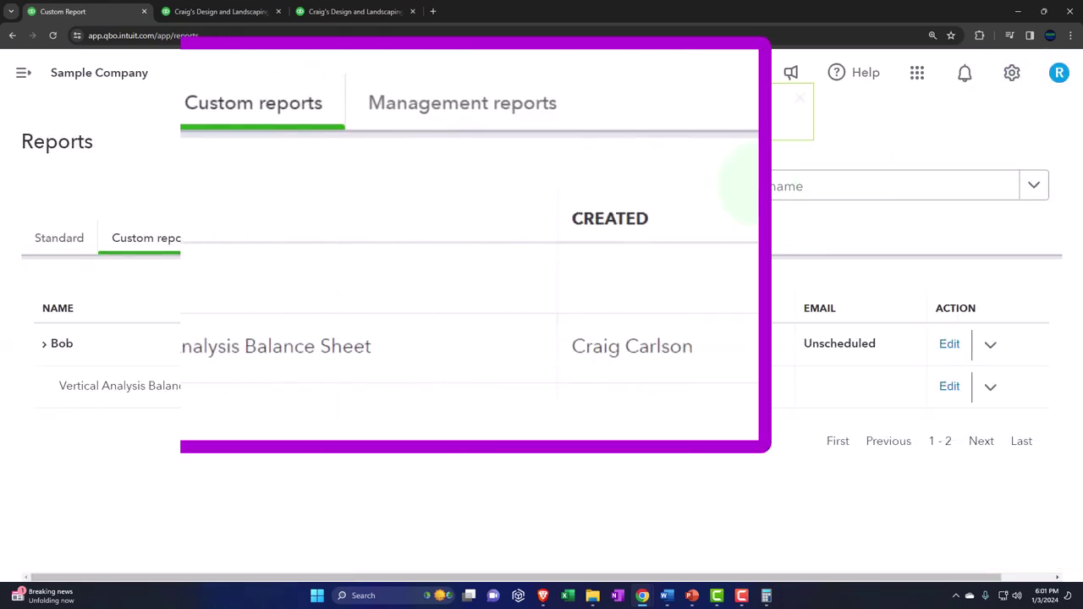
pyautogui.click(44, 343)
pyautogui.click(44, 344)
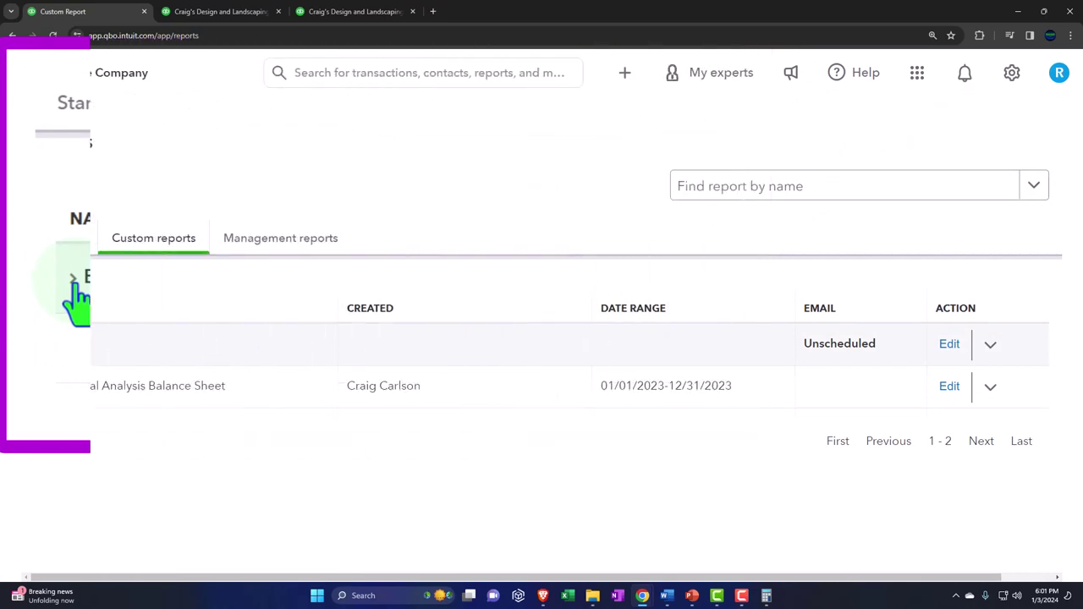